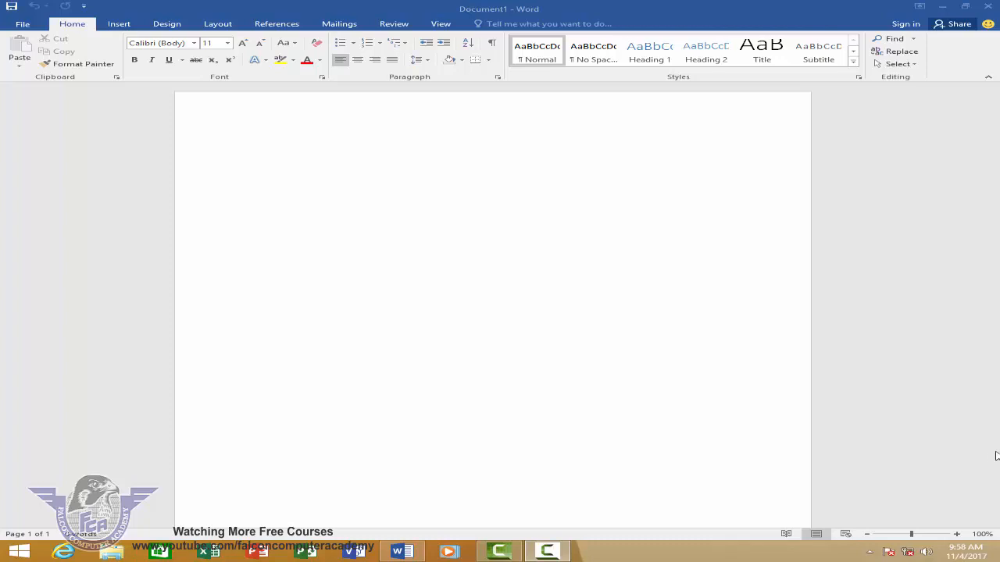
Step: Enter the heading "Falcon Computer academy" and add a thin full-width line beneath it using the "---" AutoFormat sequence
{"action": "left_click", "coordinate": [342, 172]}
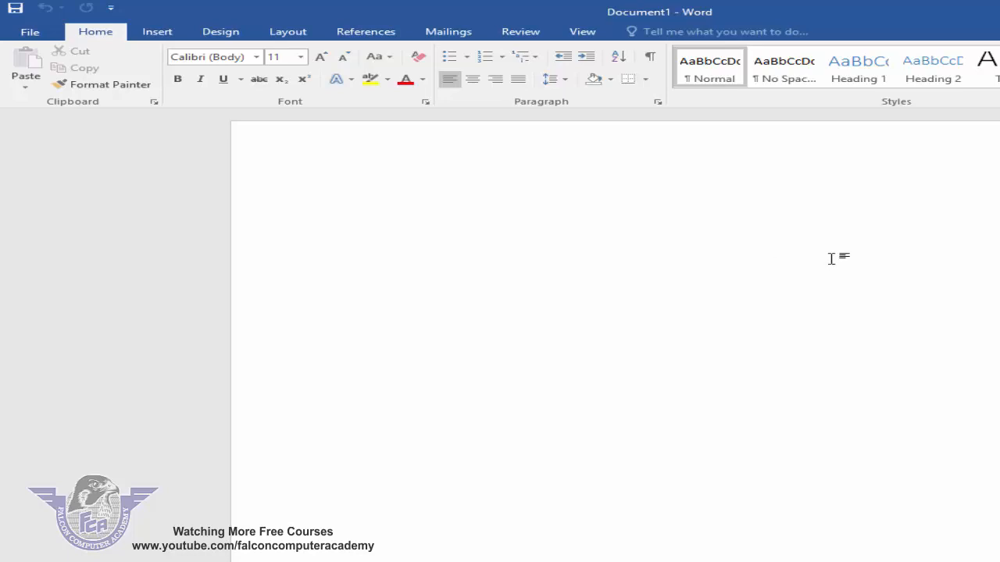
{"action": "type", "text": "Falcon Computer academy"}
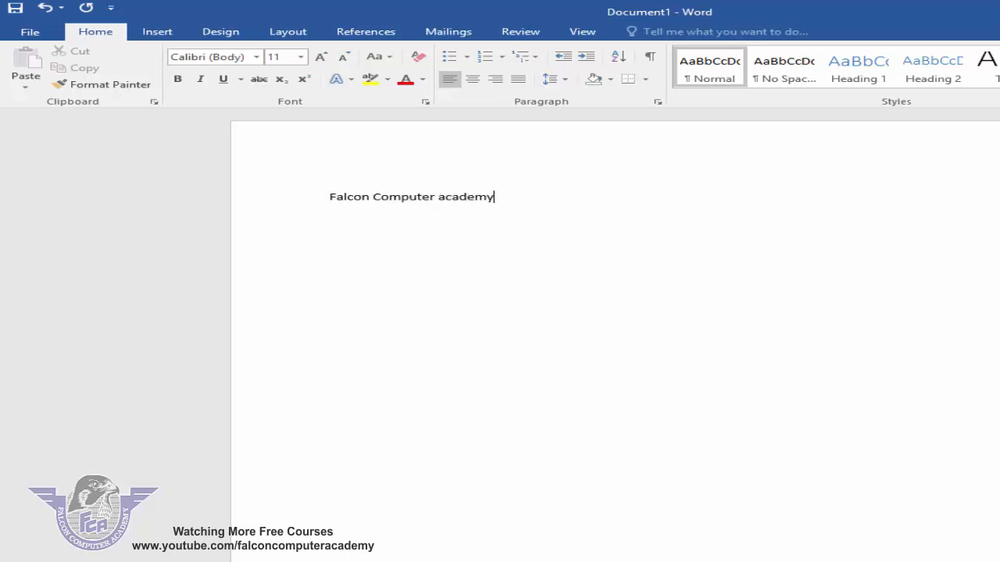
{"action": "key", "text": "Return"}
{"action": "type", "text": "---"}
{"action": "key", "text": "Return"}
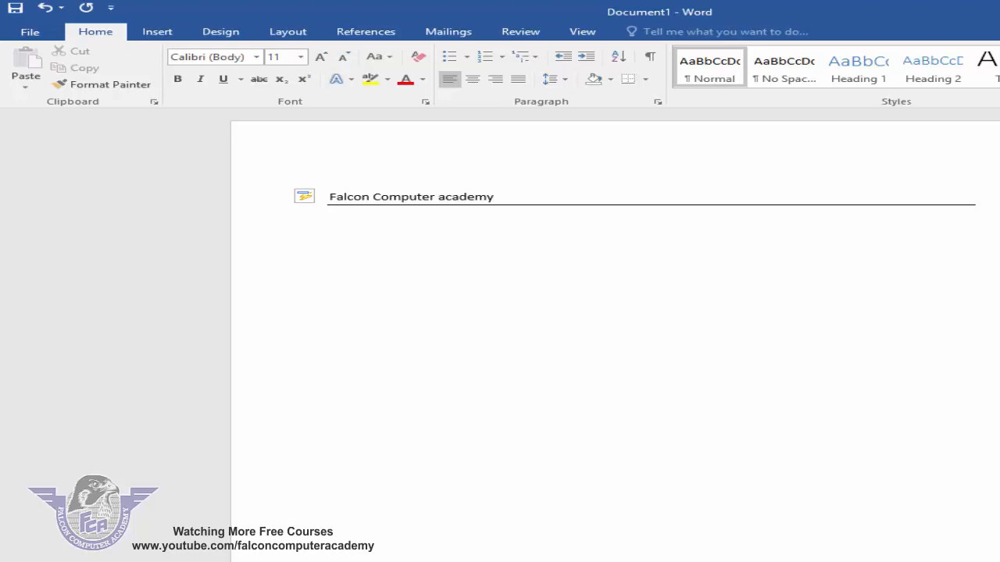
Step: Add double, triple, wavy and dotted full-width lines below the thin line from the sequences "===", "###", "~~~" and "***"
{"action": "type", "text": "==="}
{"action": "key", "text": "Return"}
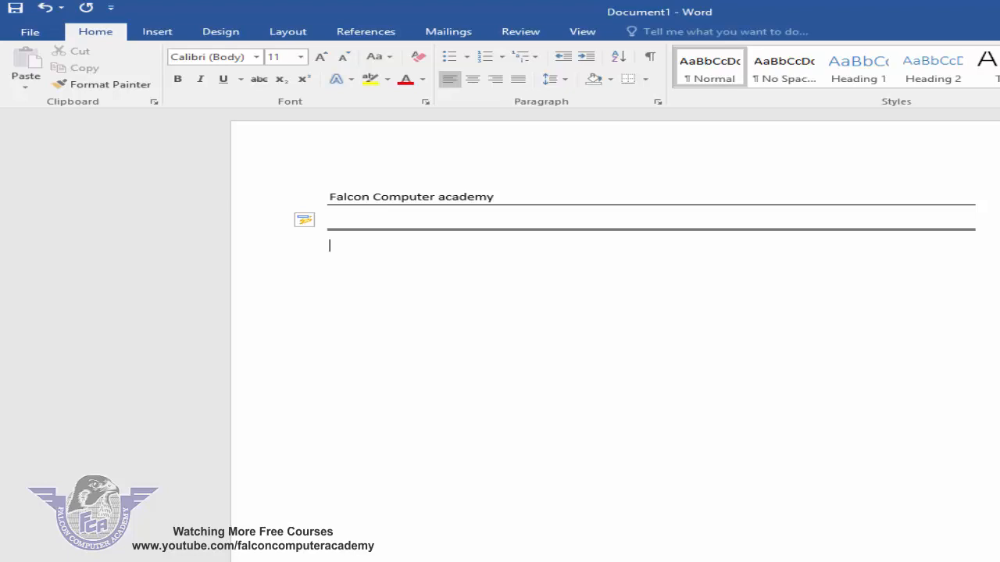
{"action": "type", "text": "###"}
{"action": "key", "text": "Return"}
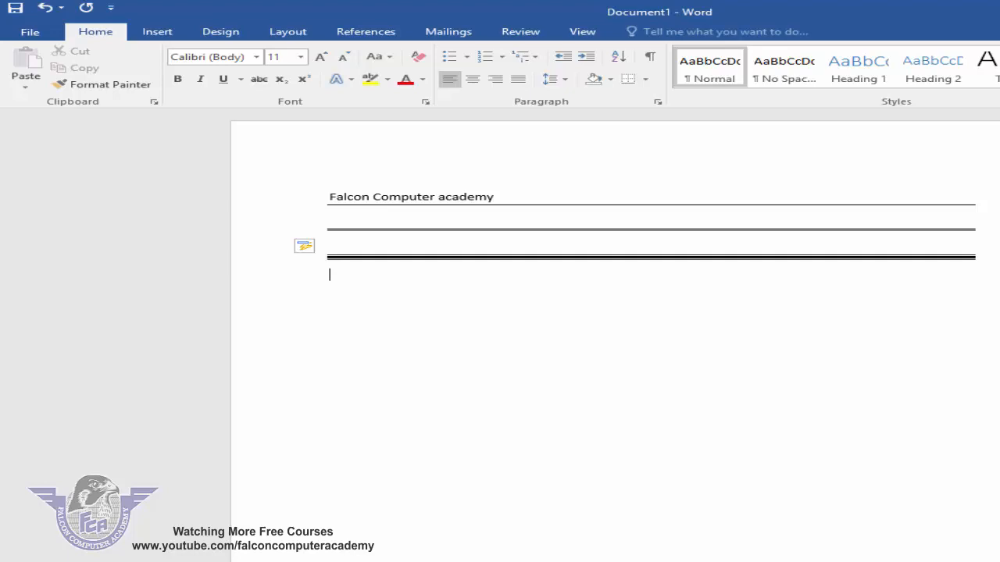
{"action": "type", "text": "~~~"}
{"action": "key", "text": "Return"}
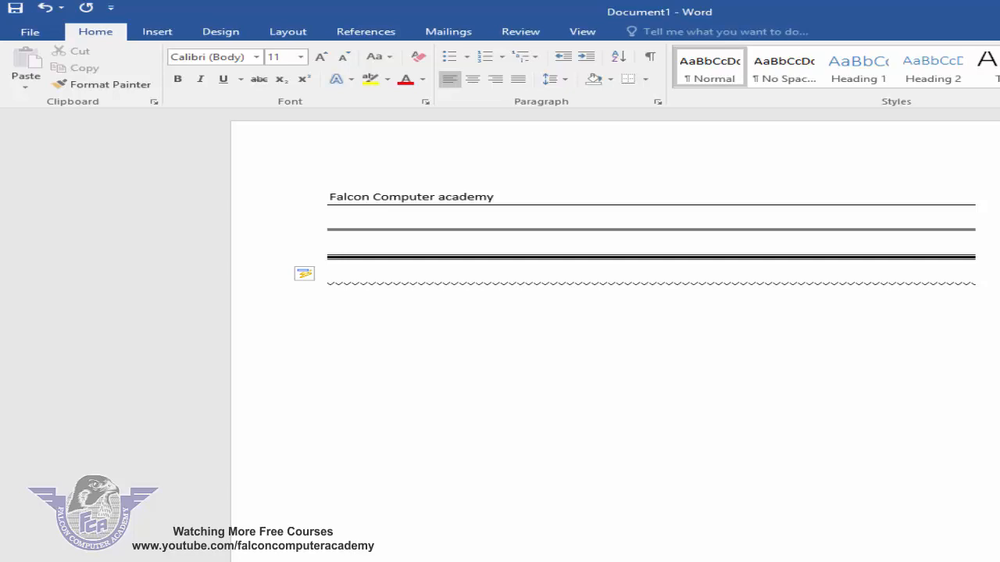
{"action": "type", "text": "***"}
{"action": "key", "text": "Return"}
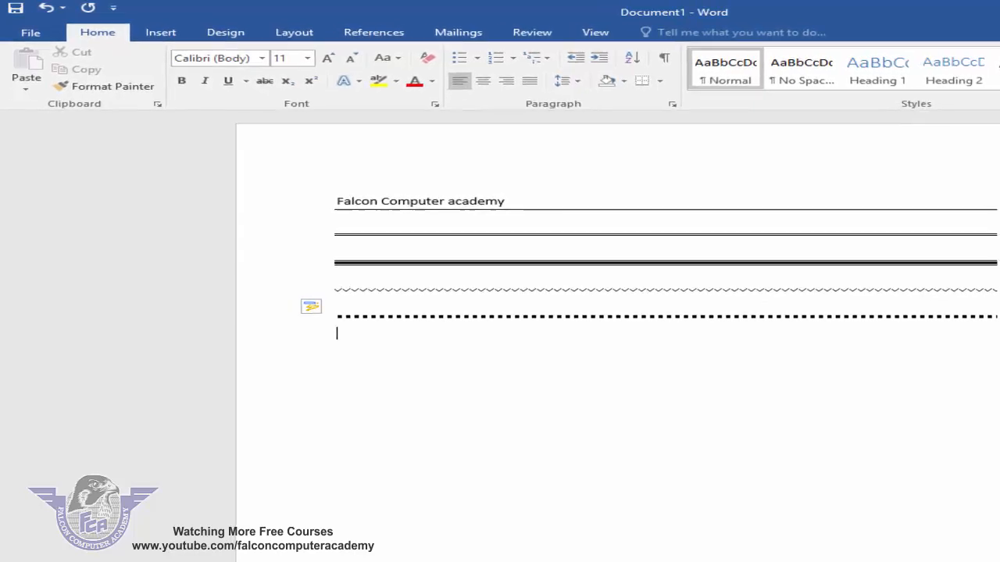
Step: Generate two sample paragraphs below the dotted line with the formulas =rand(1,8) and =lorem(1,5)
{"action": "type", "text": "="}
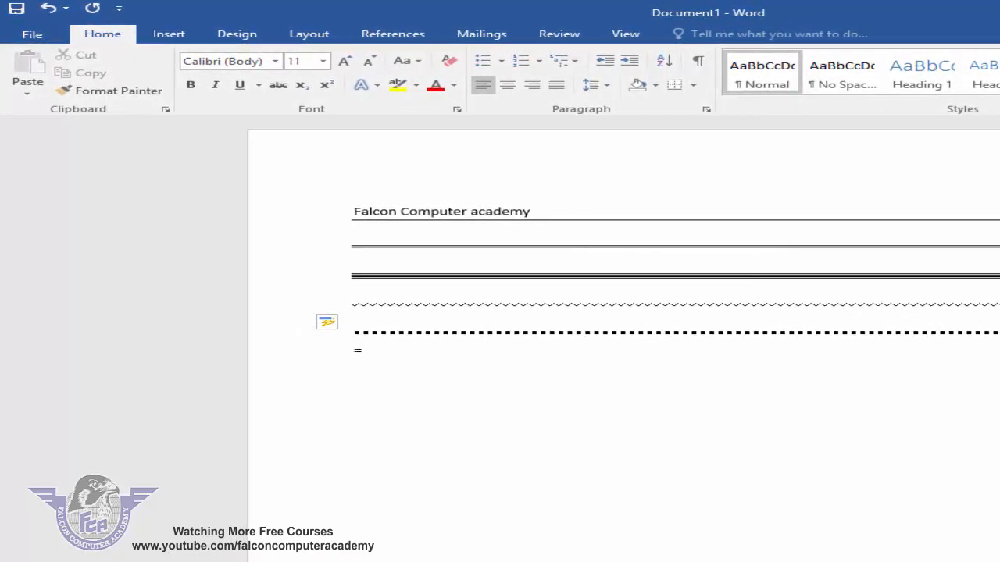
{"action": "type", "text": "rand(1,8)"}
{"action": "key", "text": "Return"}
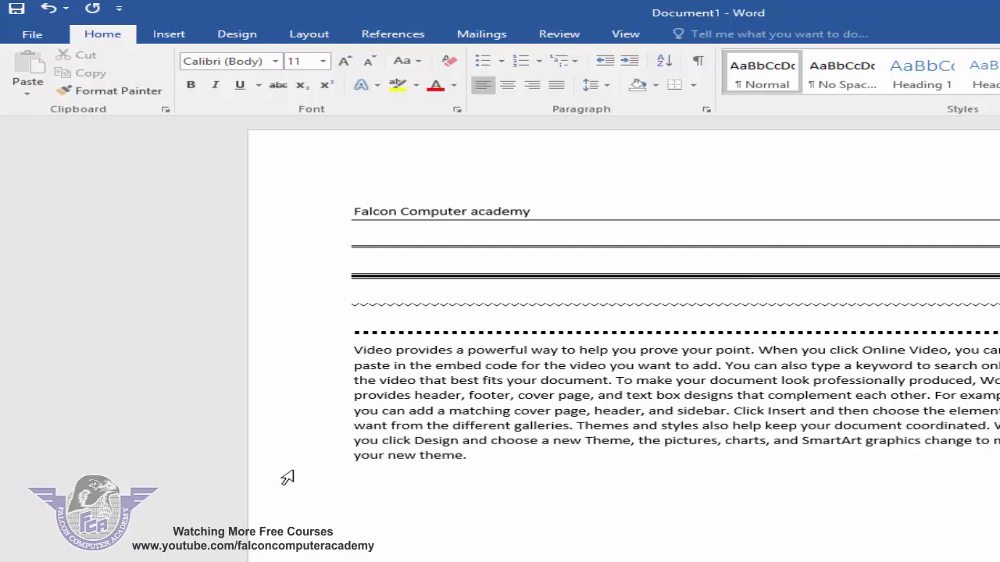
{"action": "type", "text": "=lorem(1,5)"}
{"action": "key", "text": "Return"}
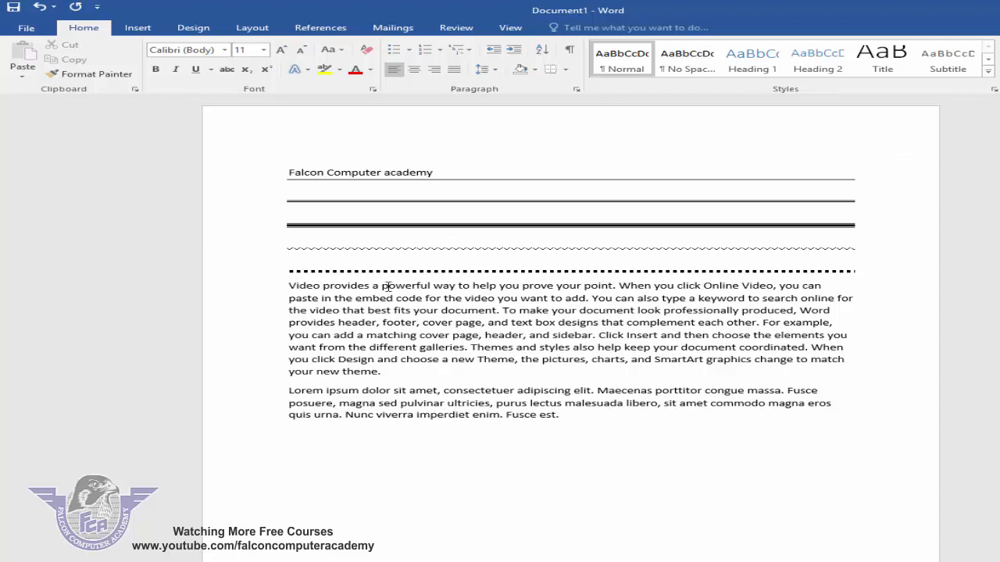
Step: Select the whole first sentence of the "Video provides" paragraph, and after clearing that, select only the word "provides"
{"action": "left_click", "coordinate": [344, 288], "text": "ctrl"}
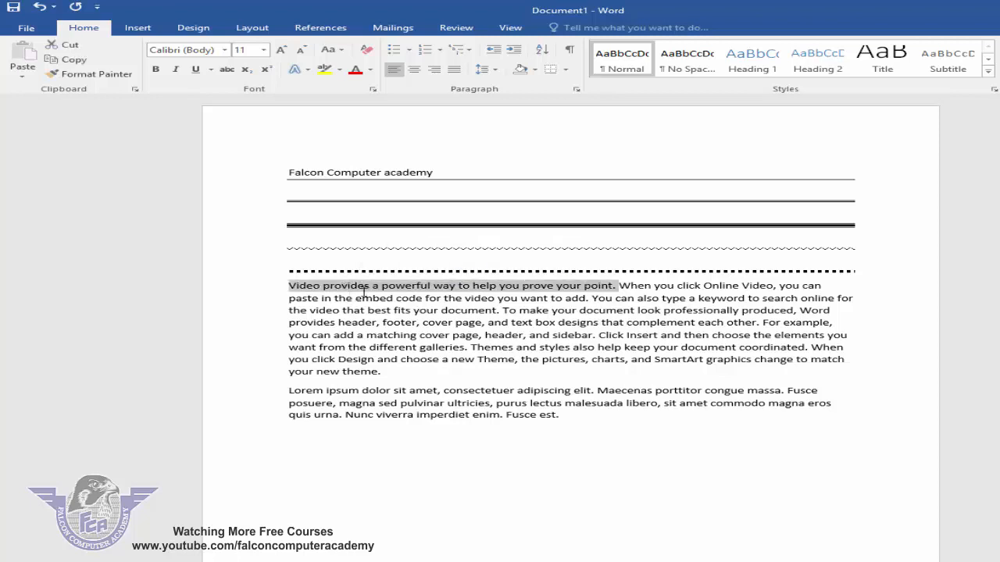
{"action": "left_click", "coordinate": [359, 296]}
{"action": "left_click", "coordinate": [337, 284], "text": "ctrl"}
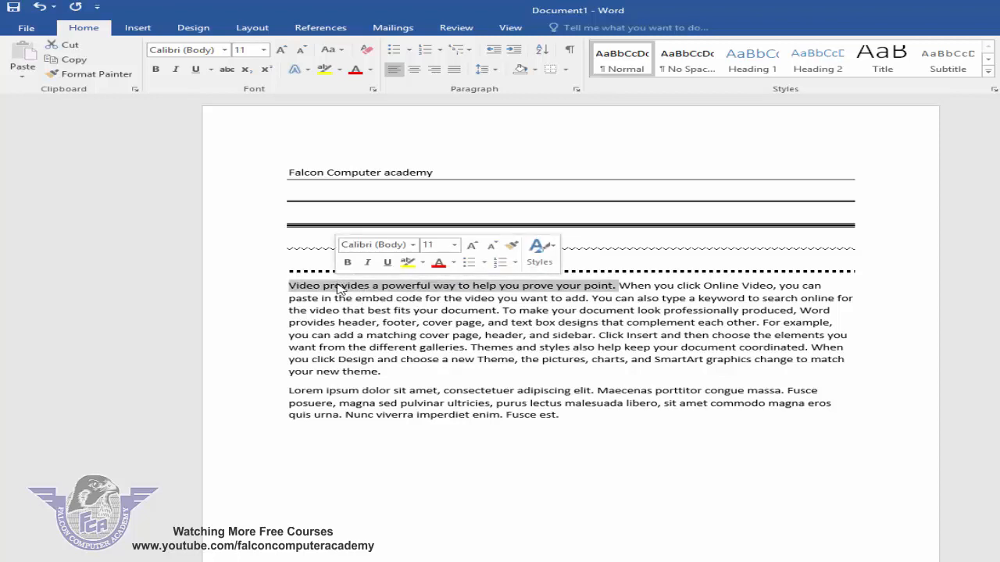
{"action": "left_click", "coordinate": [342, 286]}
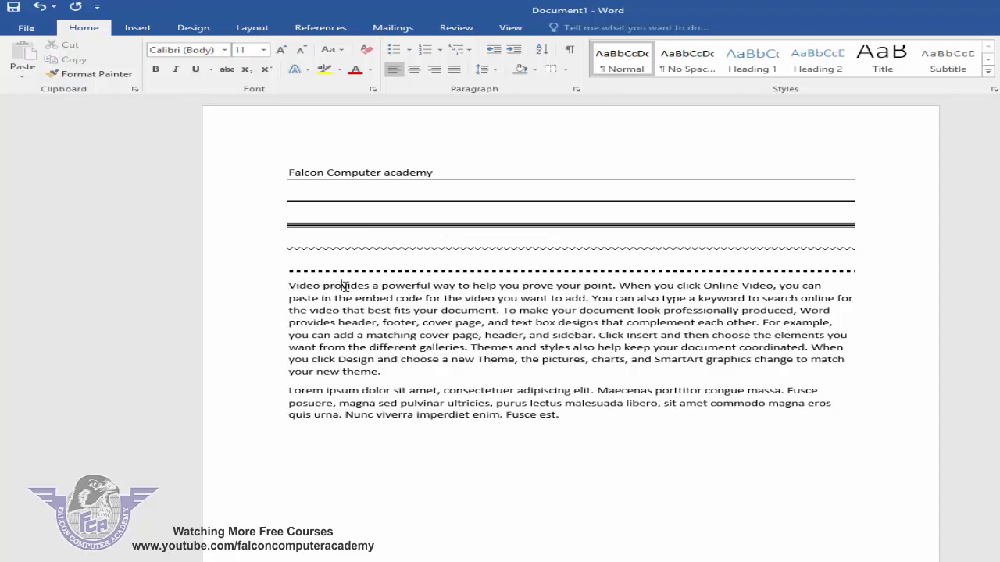
{"action": "double_click", "coordinate": [344, 286]}
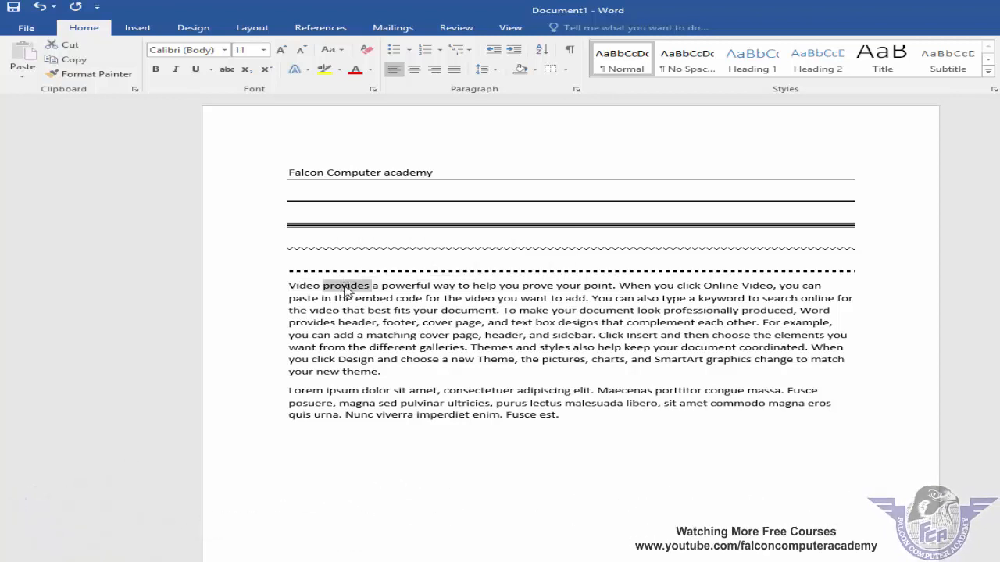
{"action": "left_click", "coordinate": [344, 287]}
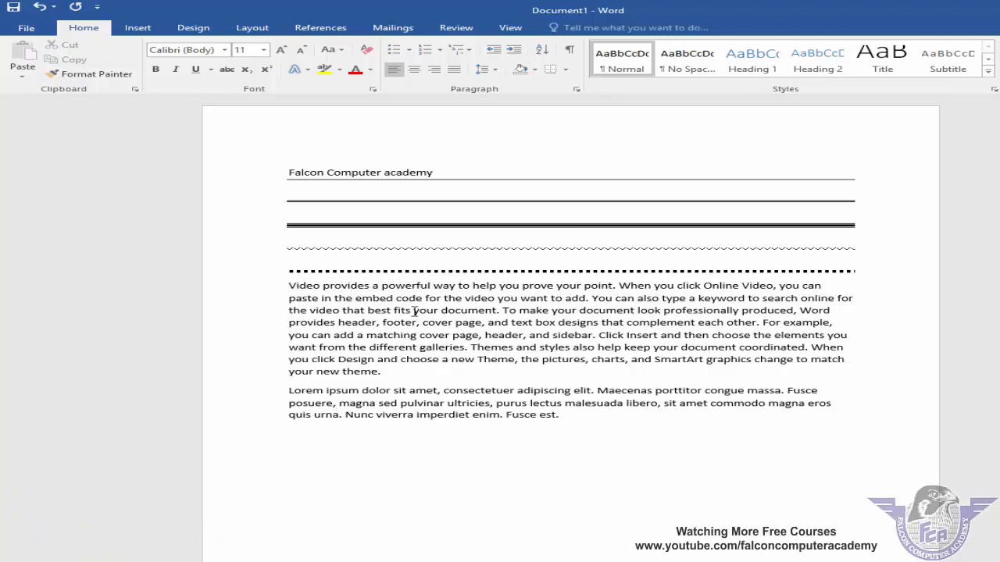
Step: Select the entire "Video provides" paragraph, and after clearing that, select the running text from "embed code" through "charts"
{"action": "triple_click", "coordinate": [414, 311]}
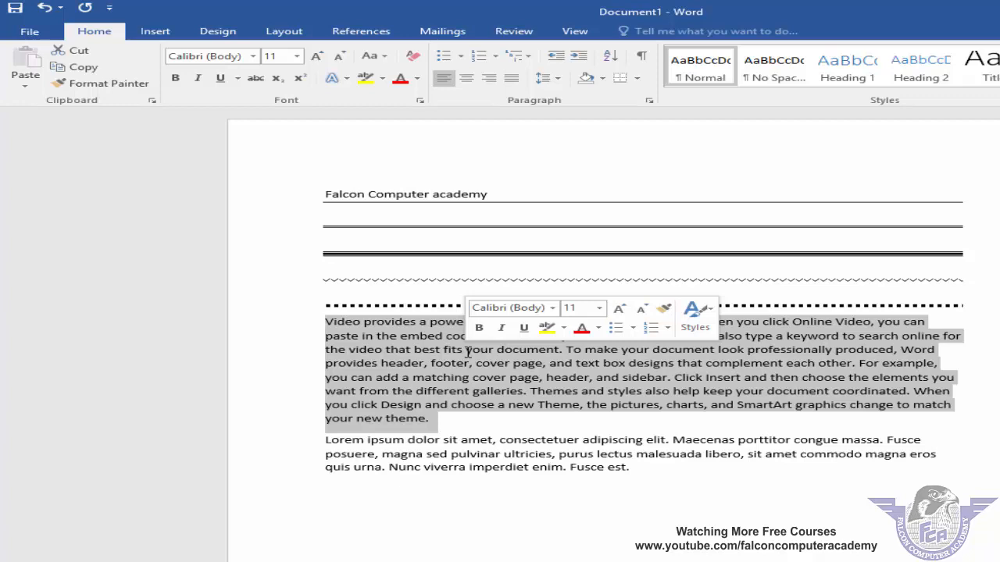
{"action": "left_click", "coordinate": [534, 404]}
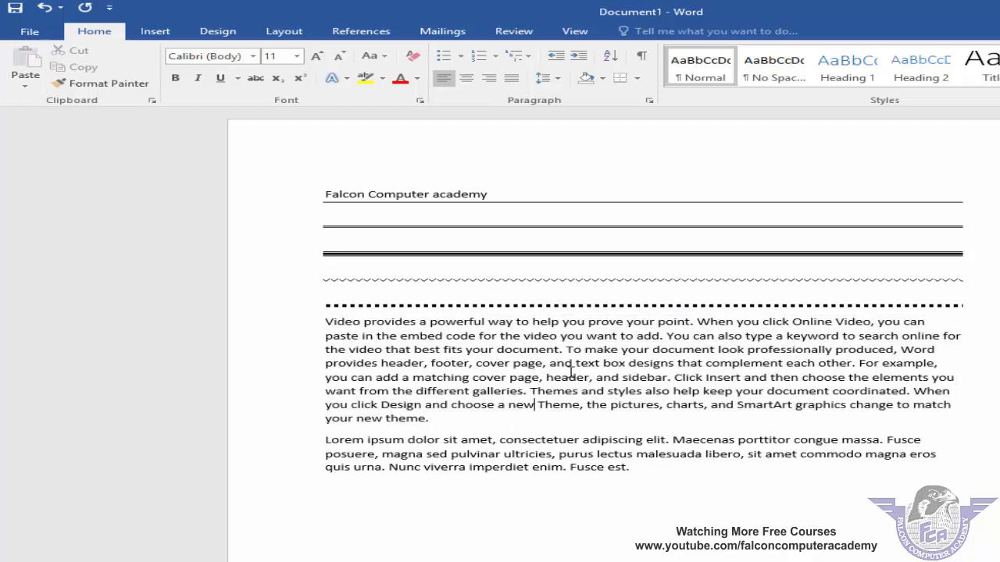
{"action": "left_click_drag", "start_coordinate": [434, 336], "coordinate": [706, 401]}
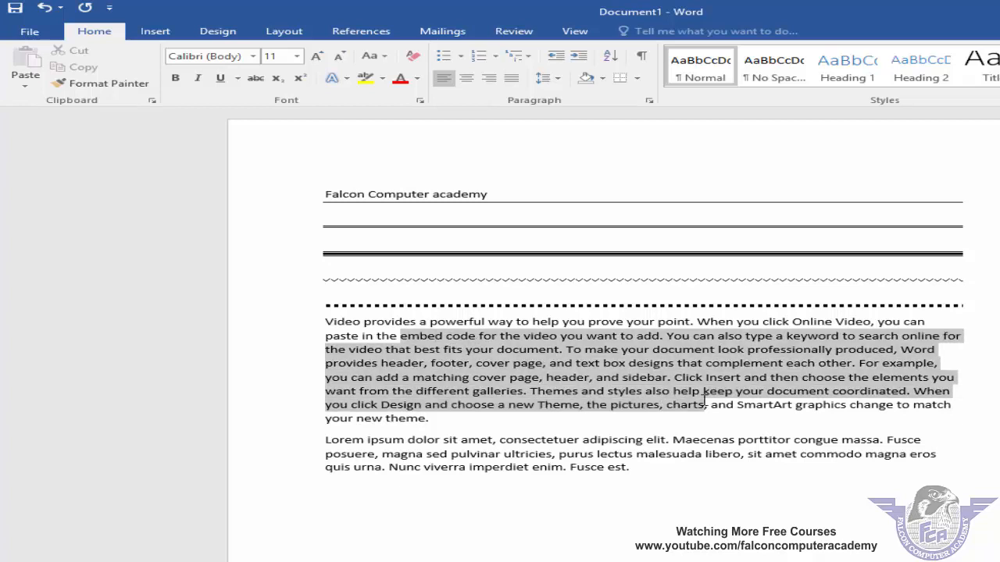
{"action": "left_click", "coordinate": [578, 377]}
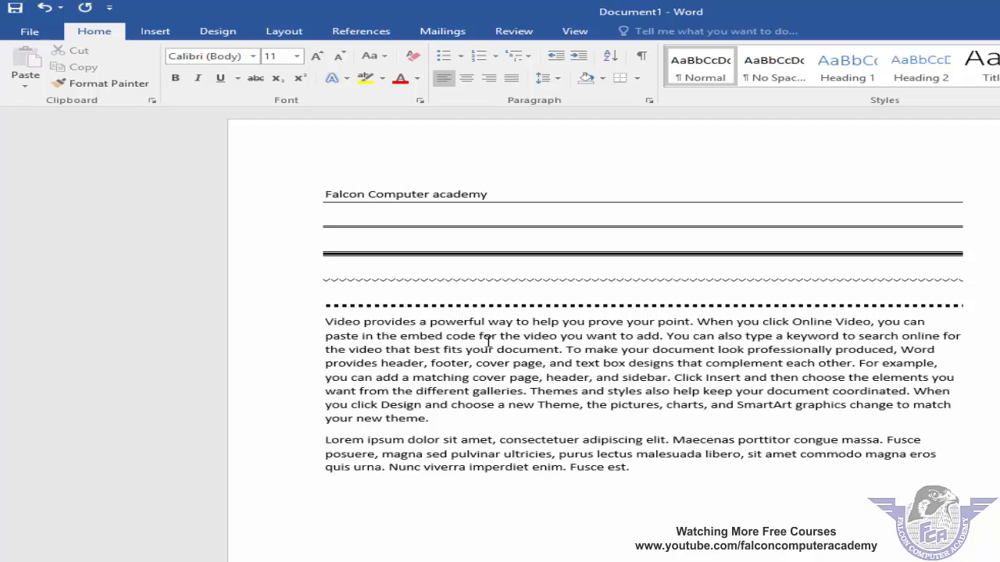
Step: Select a rectangular block of text in the middle of the "Video provides" paragraph and color it red
{"action": "left_click_drag", "start_coordinate": [484, 334], "coordinate": [717, 389]}
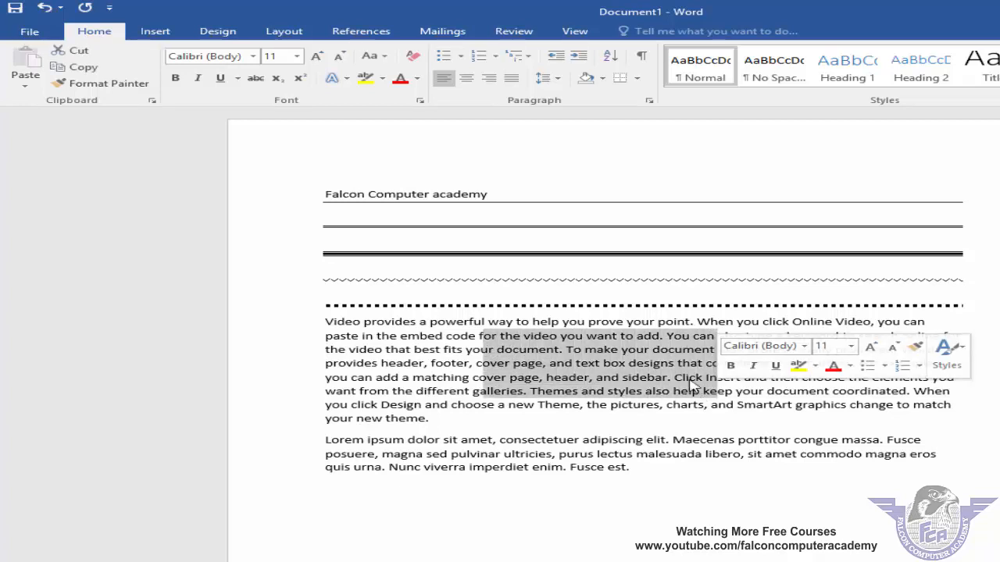
{"action": "left_click", "coordinate": [398, 78]}
{"action": "left_click", "coordinate": [866, 364]}
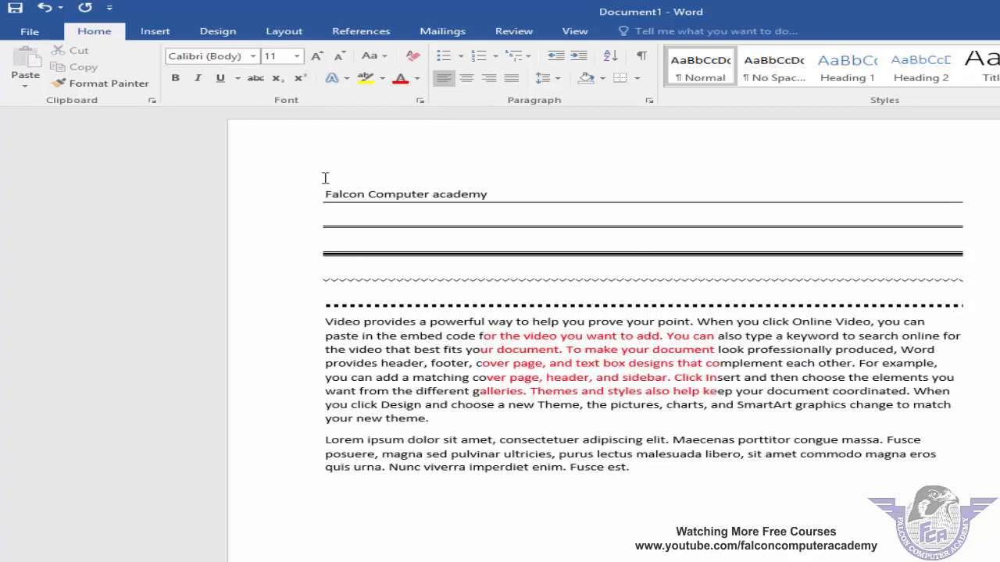
Step: Show the ruler and point out the left indent position of the "Video provides" paragraph on it
{"action": "left_click", "coordinate": [574, 31]}
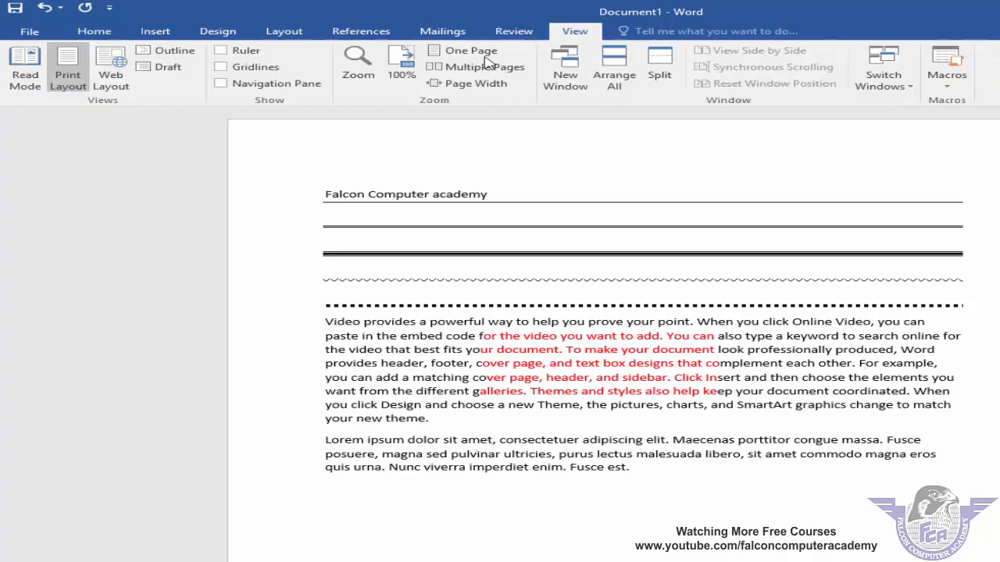
{"action": "left_click", "coordinate": [222, 50]}
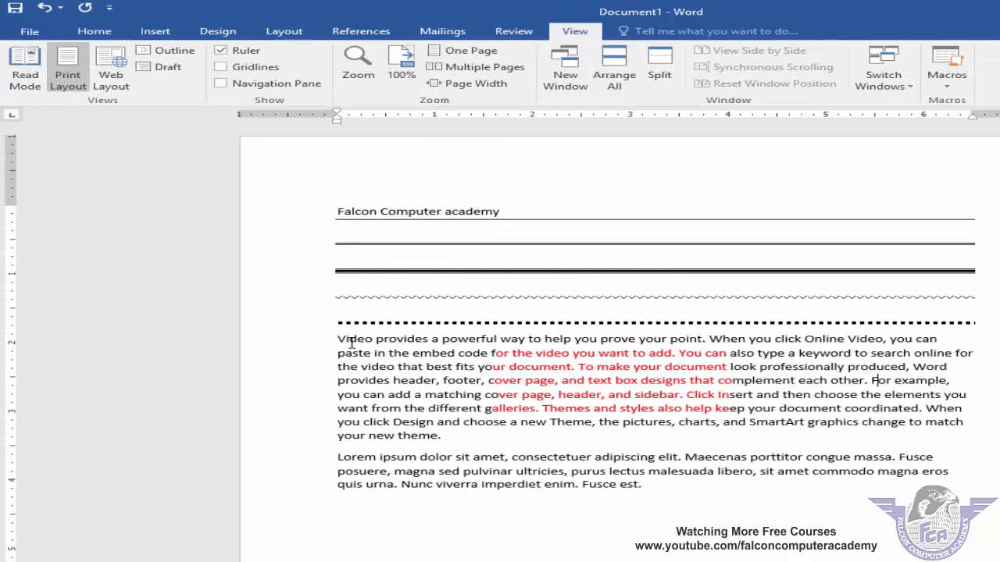
{"action": "left_click", "coordinate": [337, 117]}
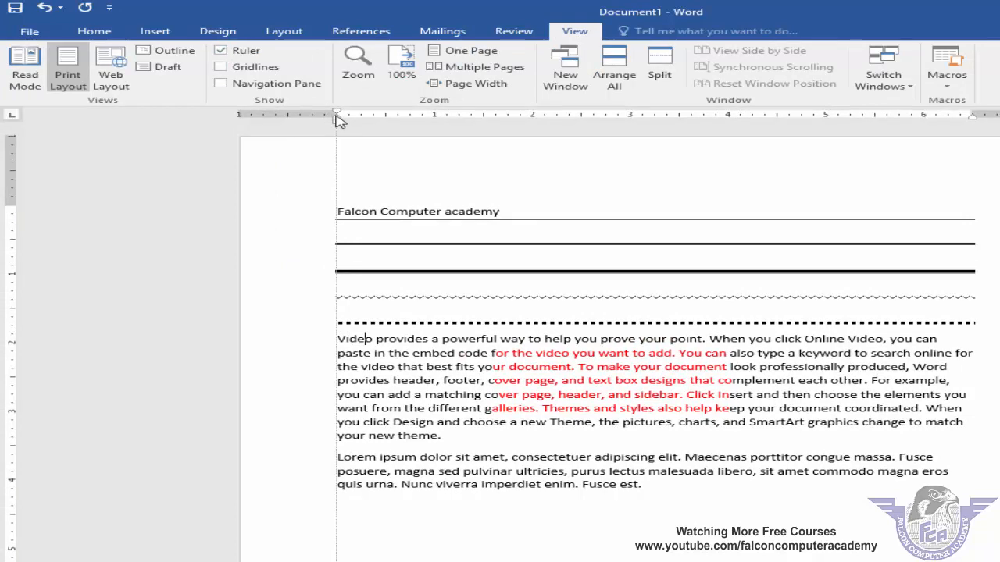
Step: Select the first five lines of the "Video provides" paragraph one at a time from the margin, followed by all its lines together
{"action": "left_click", "coordinate": [308, 343]}
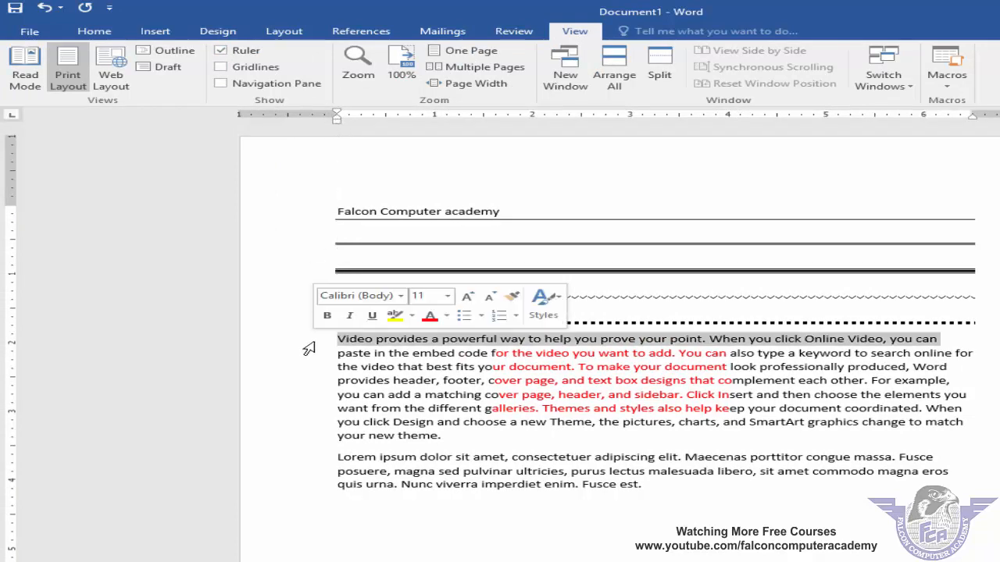
{"action": "left_click", "coordinate": [310, 356]}
{"action": "left_click", "coordinate": [311, 368]}
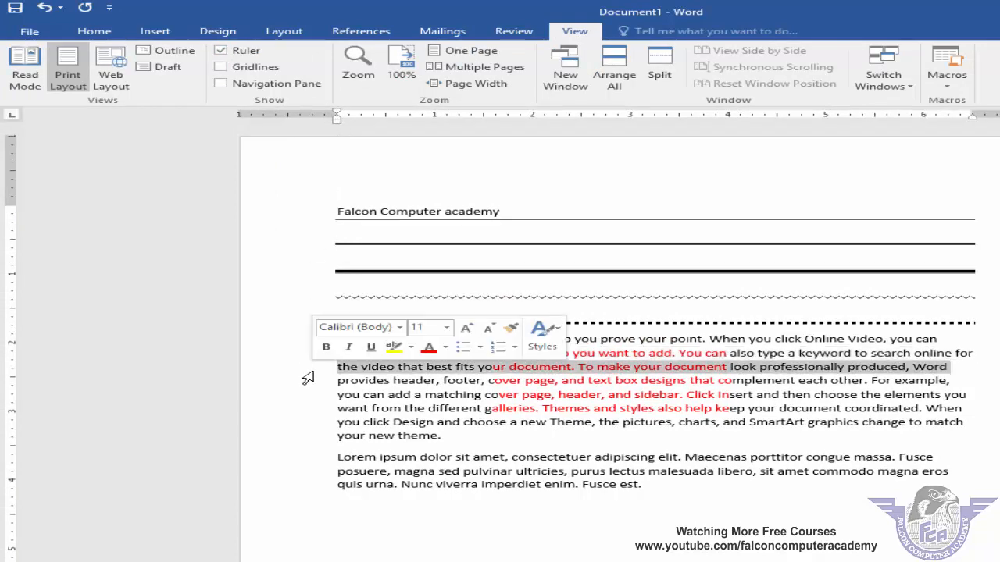
{"action": "left_click", "coordinate": [313, 384]}
{"action": "left_click", "coordinate": [313, 397]}
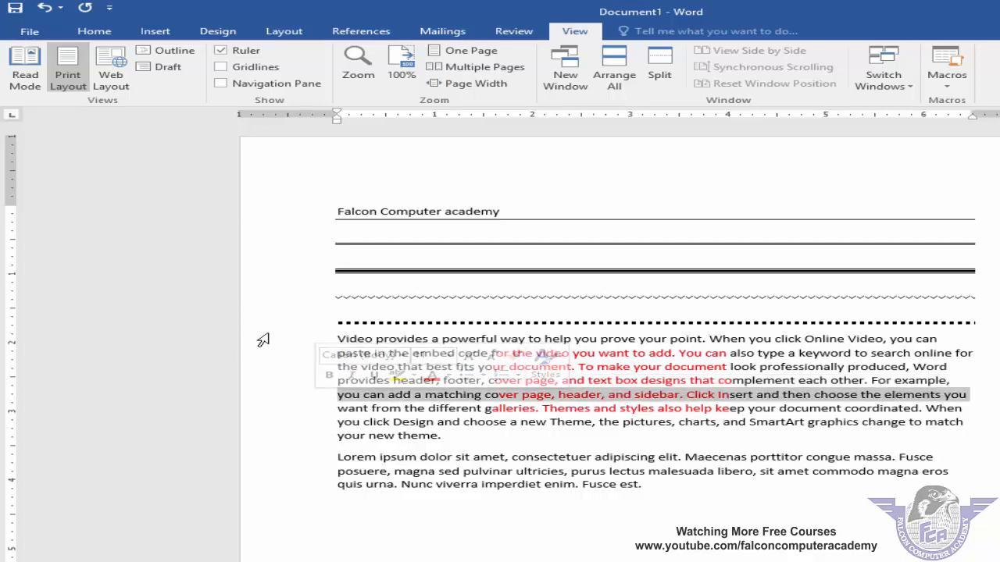
{"action": "left_click_drag", "start_coordinate": [277, 335], "coordinate": [277, 450]}
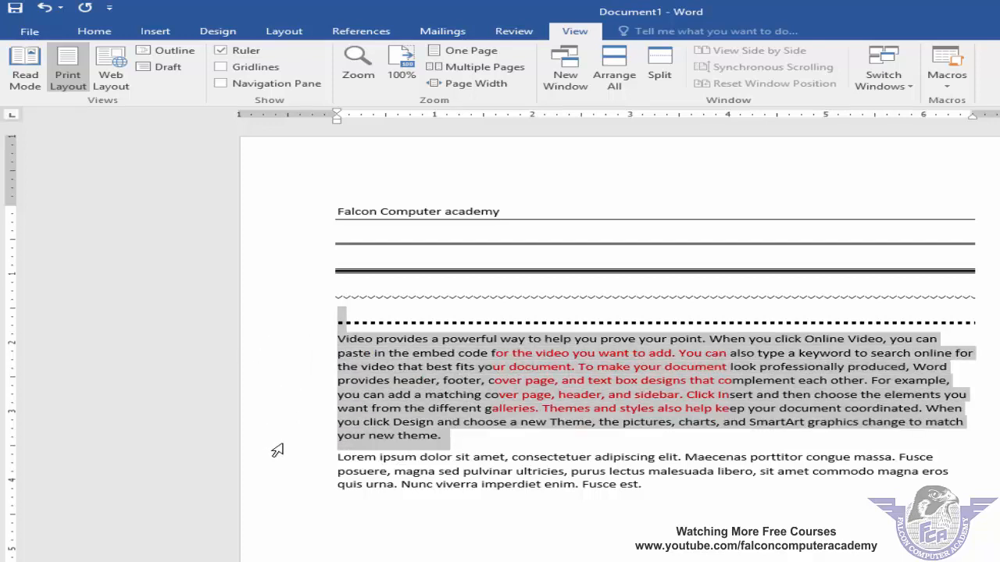
Step: Create a new blank document and draw a rectangle about 6.4 inches wide across the top of the page
{"action": "left_click", "coordinate": [680, 546]}
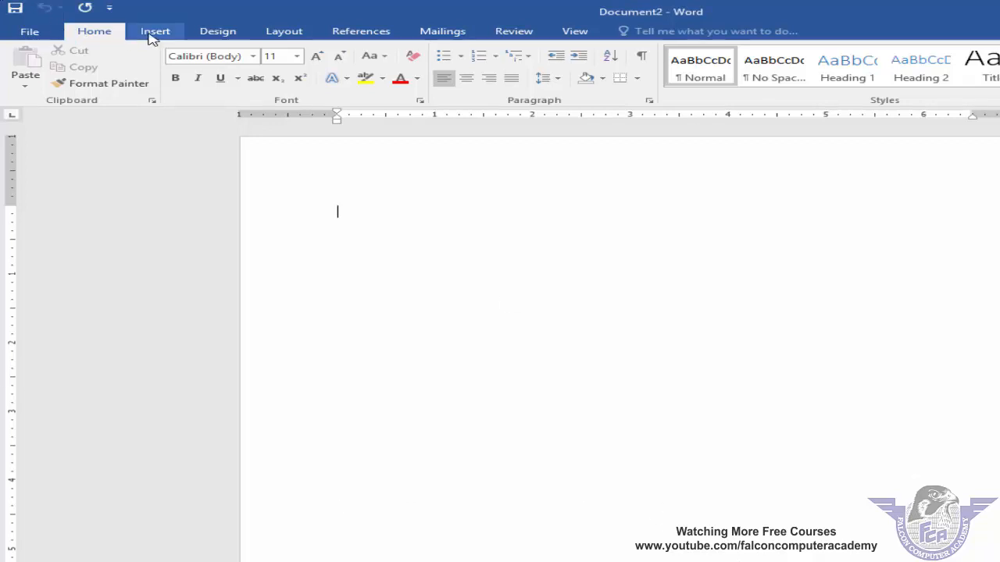
{"action": "left_click", "coordinate": [153, 35]}
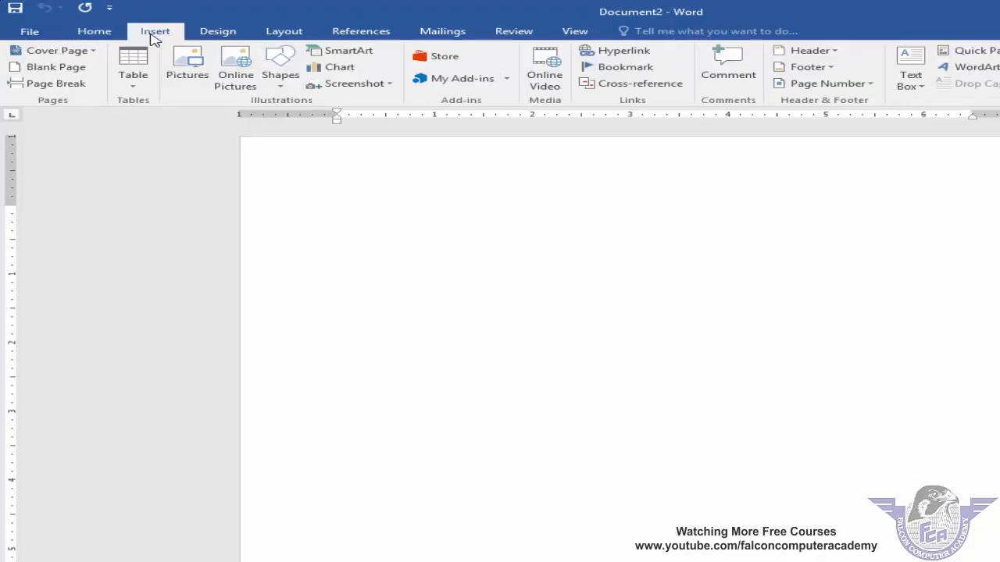
{"action": "left_click", "coordinate": [282, 87]}
{"action": "left_click", "coordinate": [331, 117]}
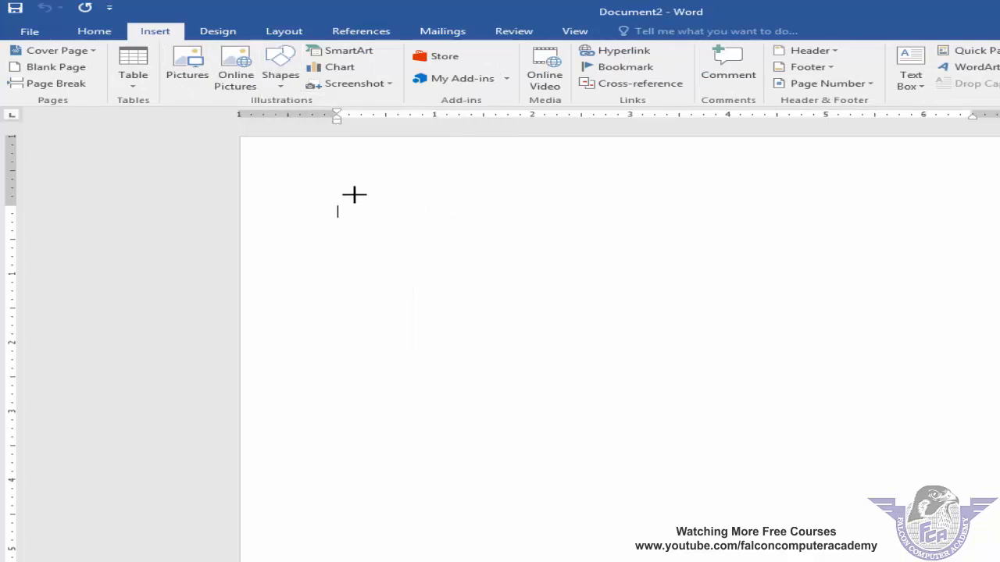
{"action": "mouse_move", "coordinate": [350, 190]}
{"action": "left_mouse_down"}
{"action": "mouse_move", "coordinate": [810, 239]}
{"action": "mouse_move", "coordinate": [971, 235]}
{"action": "left_mouse_up"}
Step: Enter the text "Tips And Tricks" inside the rectangle
{"action": "type", "text": "Tips N"}
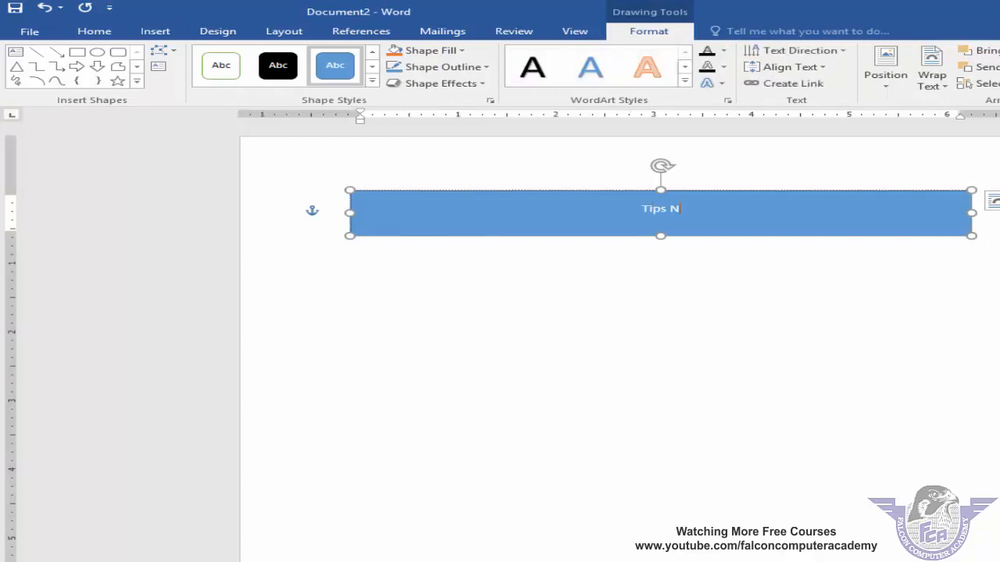
{"action": "key", "text": "BackSpace"}
{"action": "type", "text": "And Tricks"}
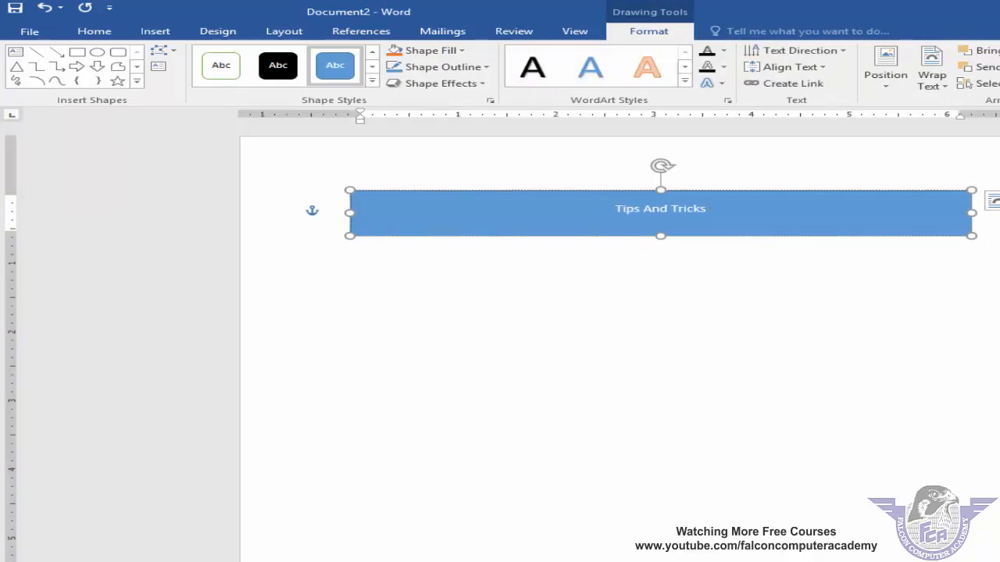
Step: Select the rectangle as a whole and increase the font size of its text to 14
{"action": "left_click", "coordinate": [870, 192]}
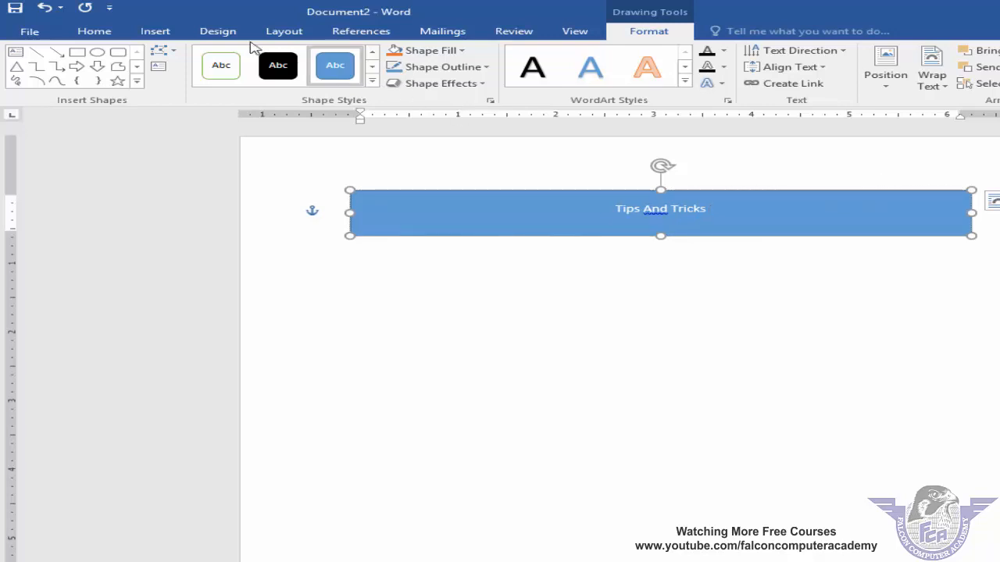
{"action": "left_click", "coordinate": [114, 33]}
{"action": "left_click", "coordinate": [316, 57]}
{"action": "left_click", "coordinate": [317, 57]}
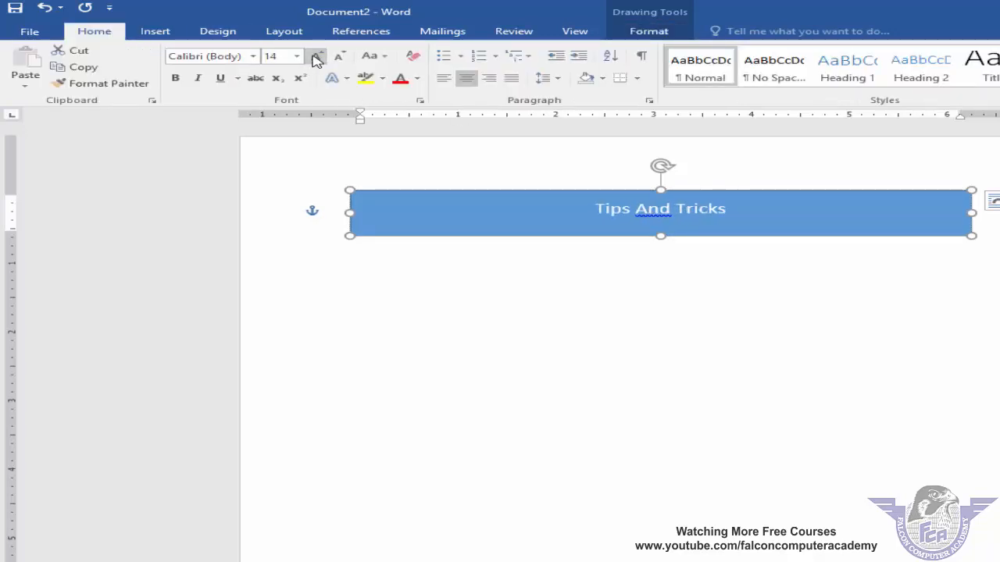
Step: Enlarge the rectangle's title text by two more font size increments and return to the document body
{"action": "left_click", "coordinate": [317, 57]}
{"action": "left_click", "coordinate": [316, 57]}
{"action": "left_click", "coordinate": [414, 180]}
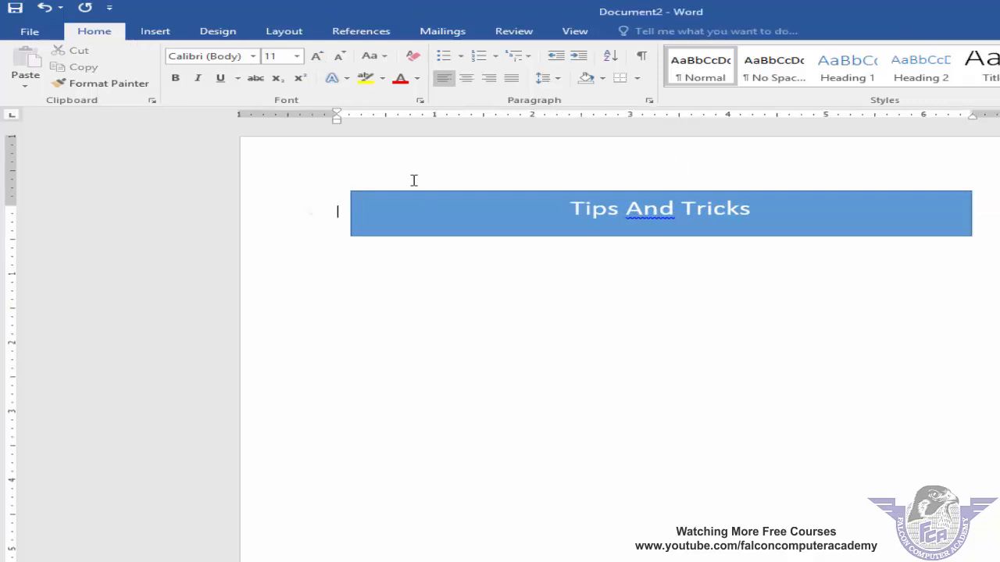
Step: Try adding blank lines in the body text beside the title rectangle, undoing them each time
{"action": "key", "text": "Return"}
{"action": "key", "text": "Return"}
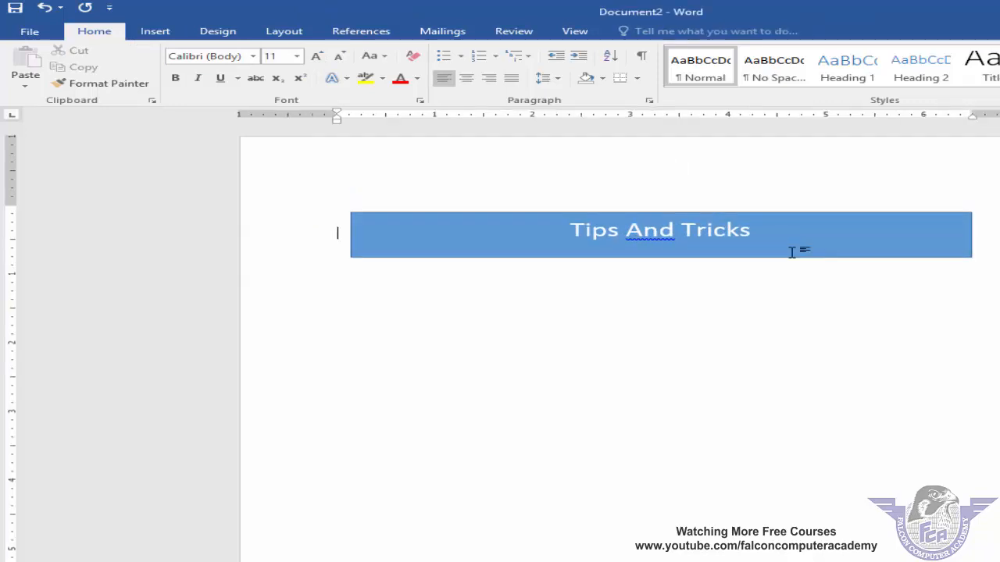
{"action": "key", "text": "Return"}
{"action": "key", "text": "Return"}
{"action": "key", "text": "Return"}
{"action": "key", "text": "Return"}
{"action": "key", "text": "Return"}
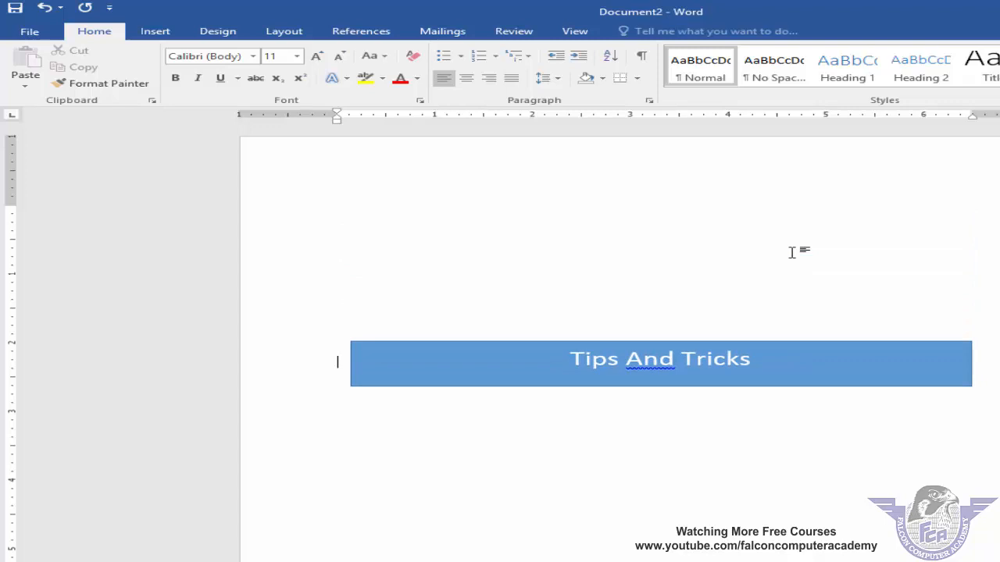
{"action": "key", "text": "ctrl+z"}
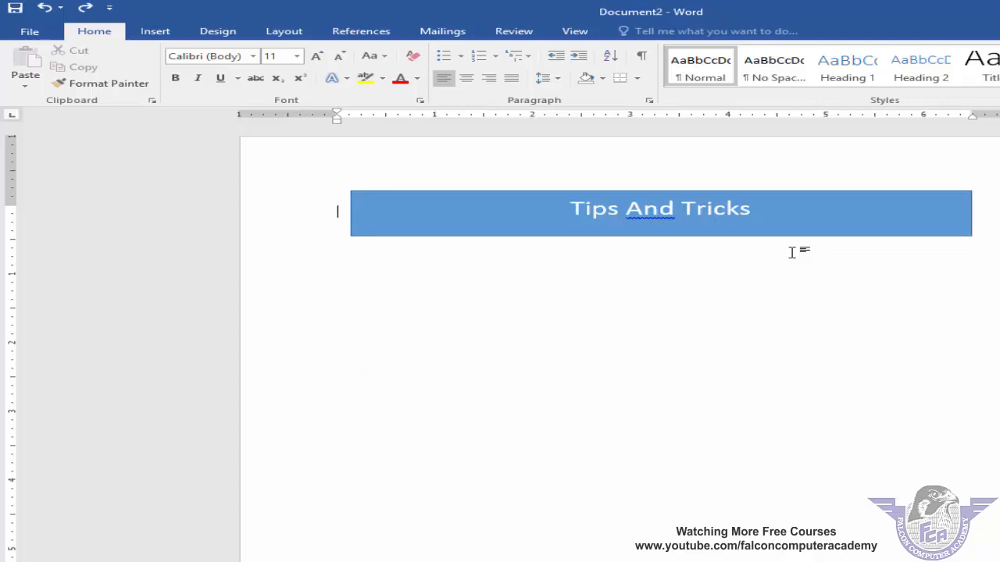
{"action": "key", "text": "Return"}
{"action": "key", "text": "Return"}
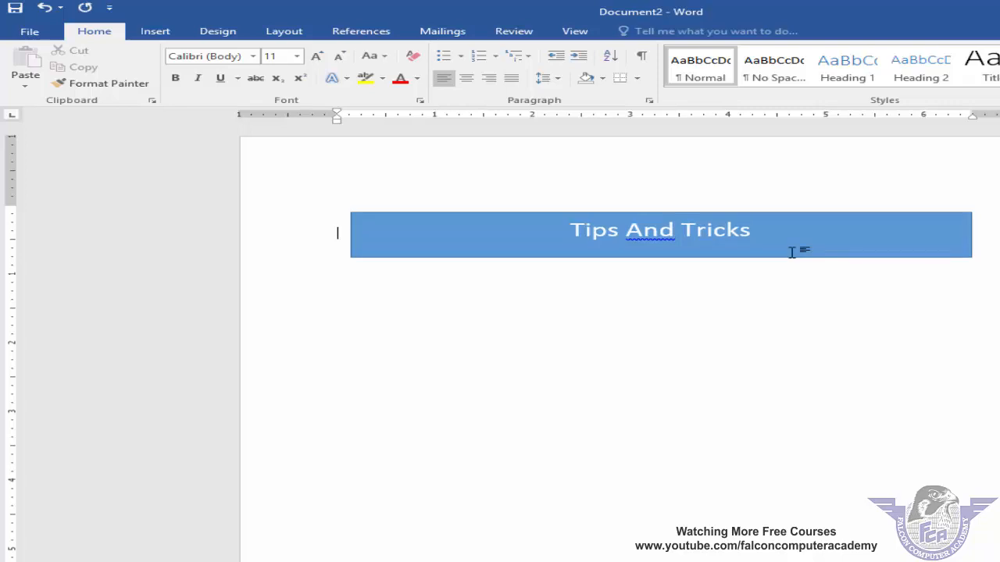
{"action": "key", "text": "ctrl+z"}
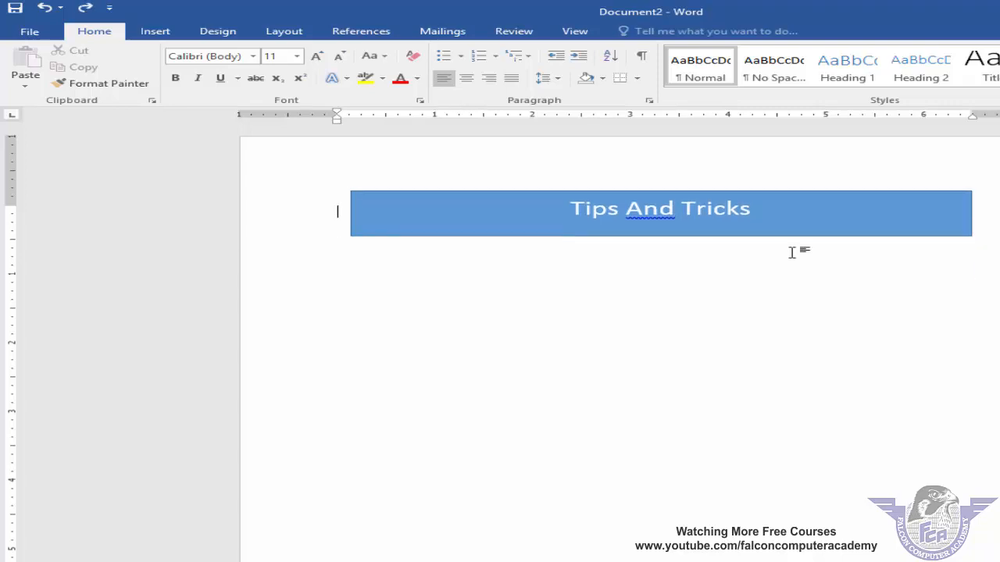
Step: Add blank lines in the document body beneath the title rectangle
{"action": "key", "text": "Return"}
{"action": "key", "text": "Return"}
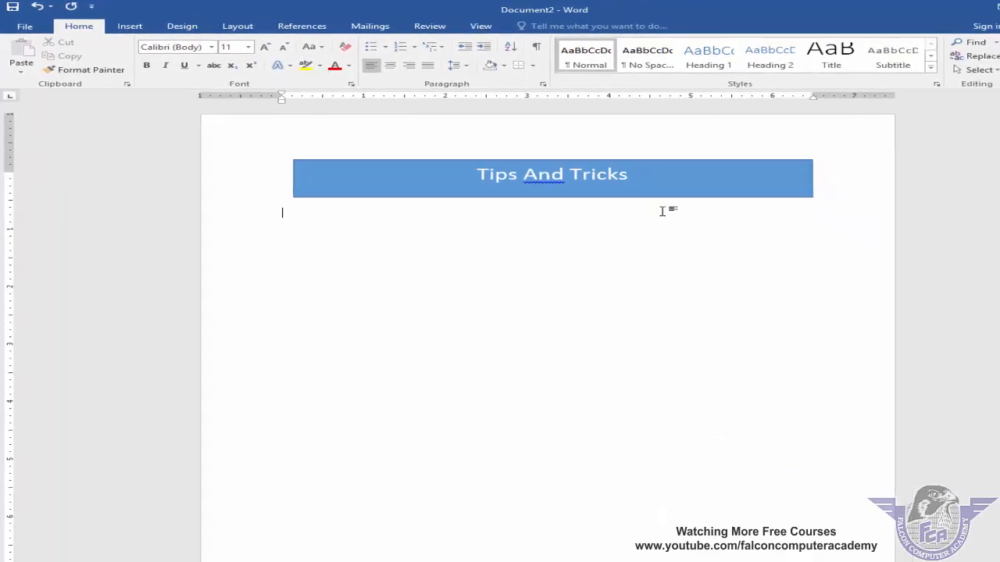
{"action": "key", "text": "Return"}
{"action": "key", "text": "ctrl+z"}
{"action": "key", "text": "ctrl+y"}
Step: Enter "falcon", "computer", "academy" and "office management" at separate blank spots on the page using click and type
{"action": "double_click", "coordinate": [684, 312]}
{"action": "type", "text": "falcon"}
{"action": "double_click", "coordinate": [401, 374]}
{"action": "type", "text": "computer"}
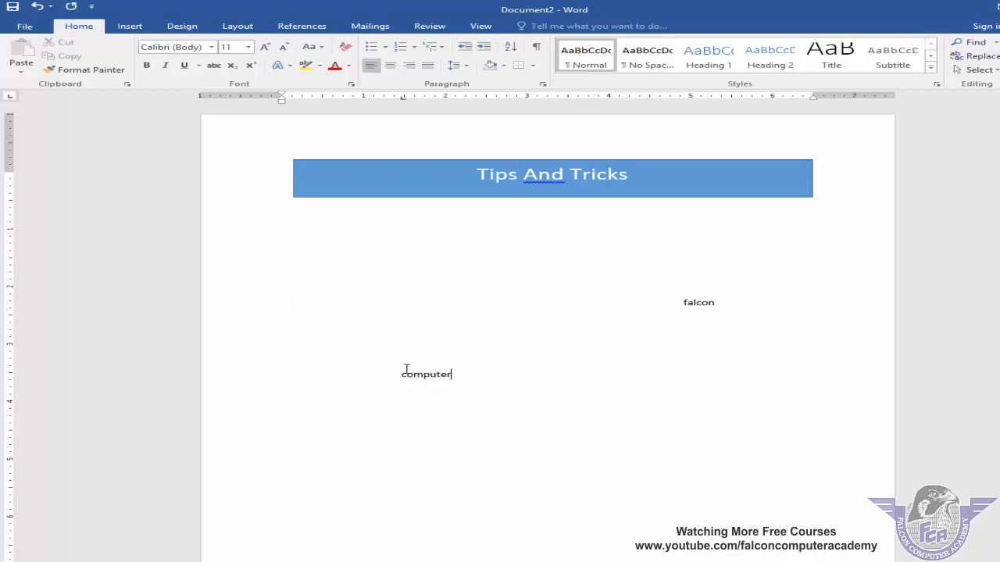
{"action": "double_click", "coordinate": [573, 472]}
{"action": "type", "text": "academy"}
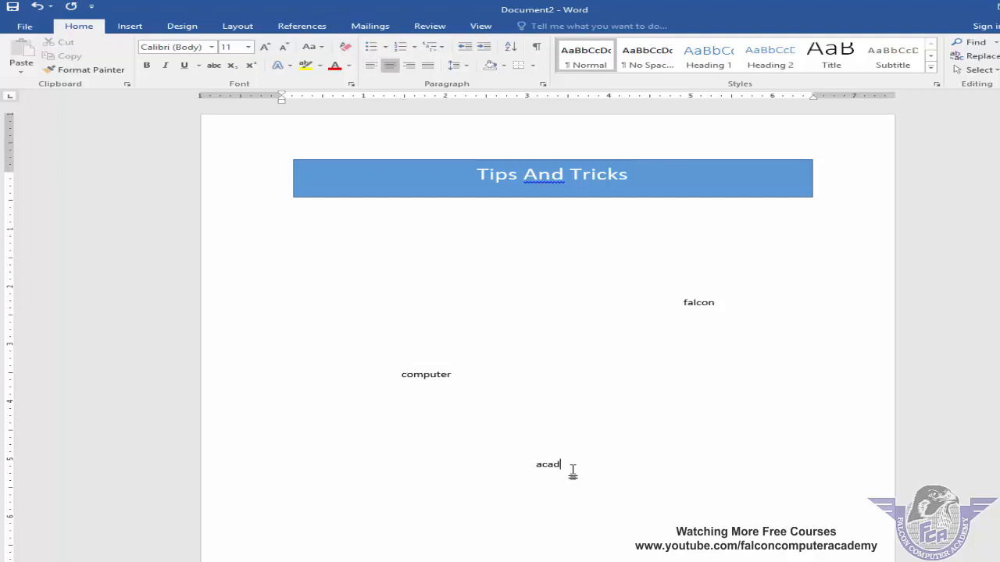
{"action": "double_click", "coordinate": [352, 536]}
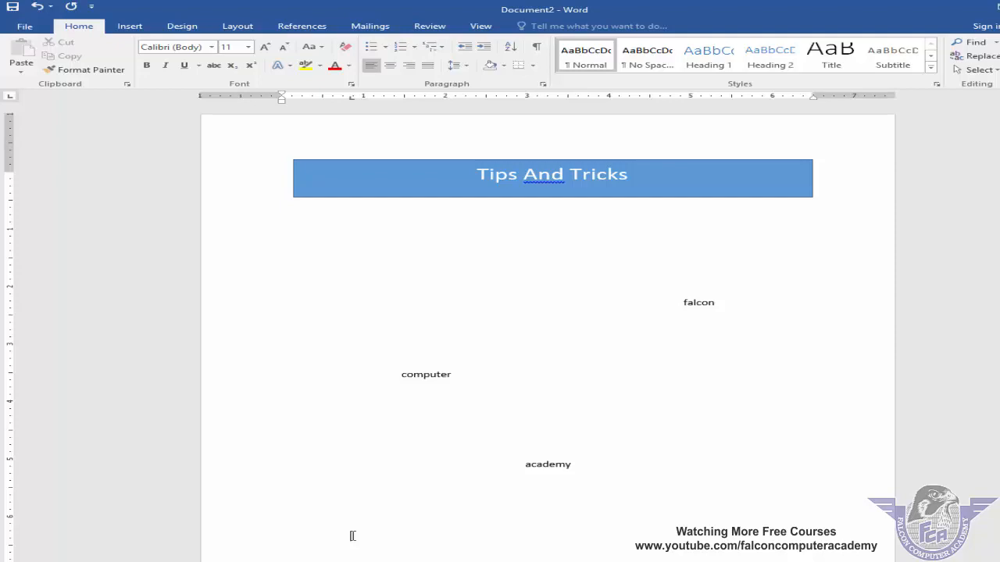
{"action": "type", "text": "office management"}
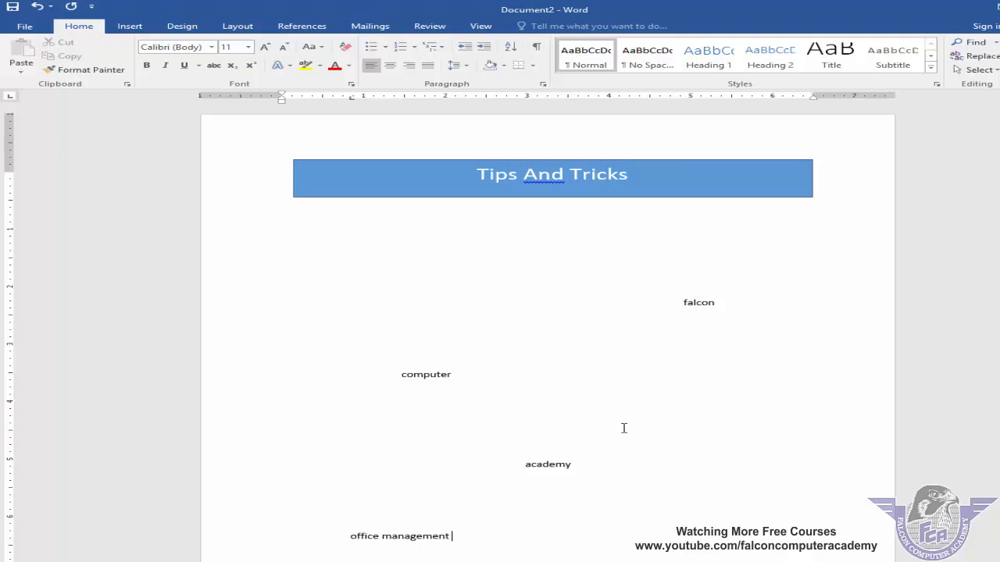
Step: Insert a table with 7 columns and 5 rows below the word "academy"
{"action": "scroll", "coordinate": [624, 428], "scroll_direction": "down", "scroll_amount": 1}
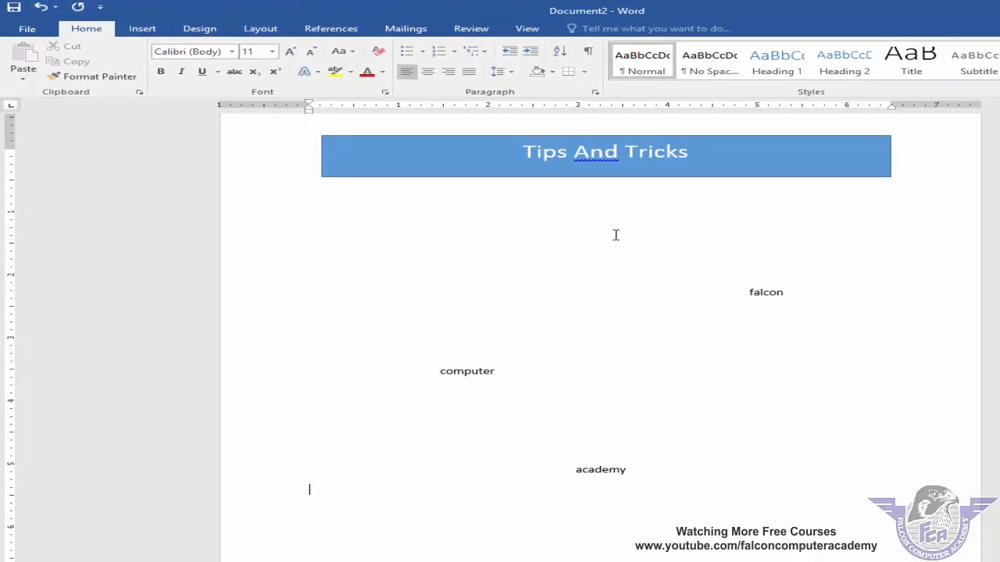
{"action": "key", "text": "alt"}
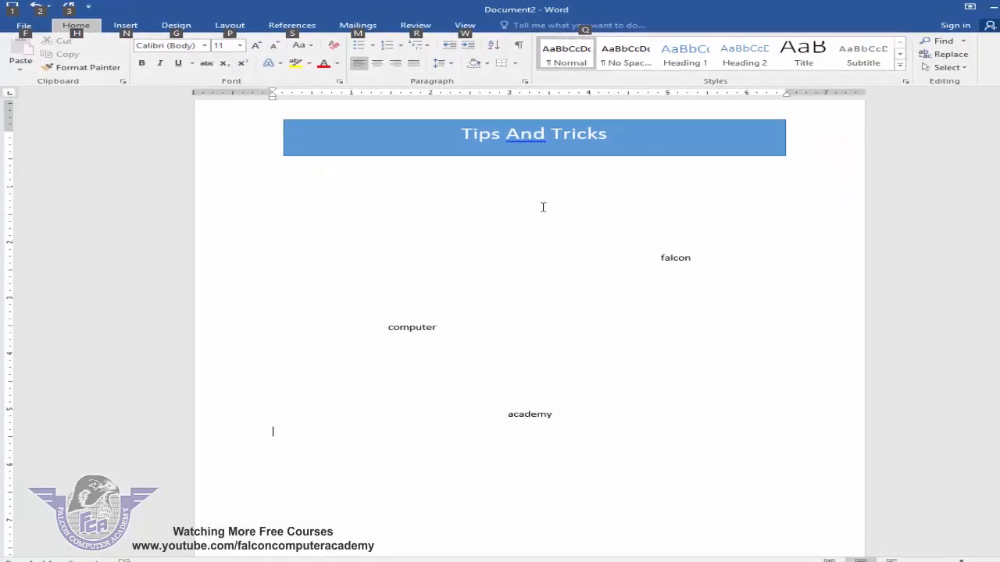
{"action": "key", "text": "n"}
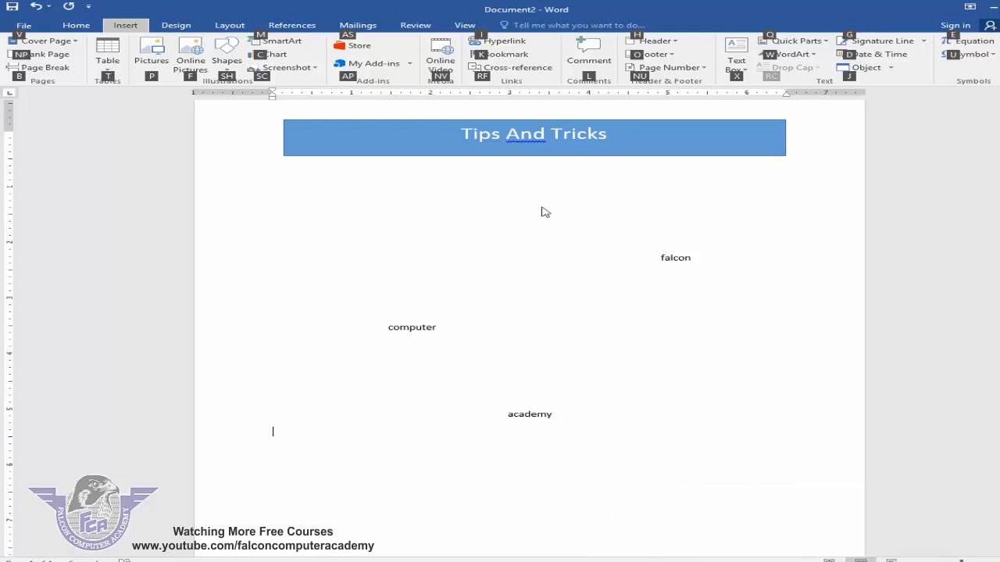
{"action": "key", "text": "t"}
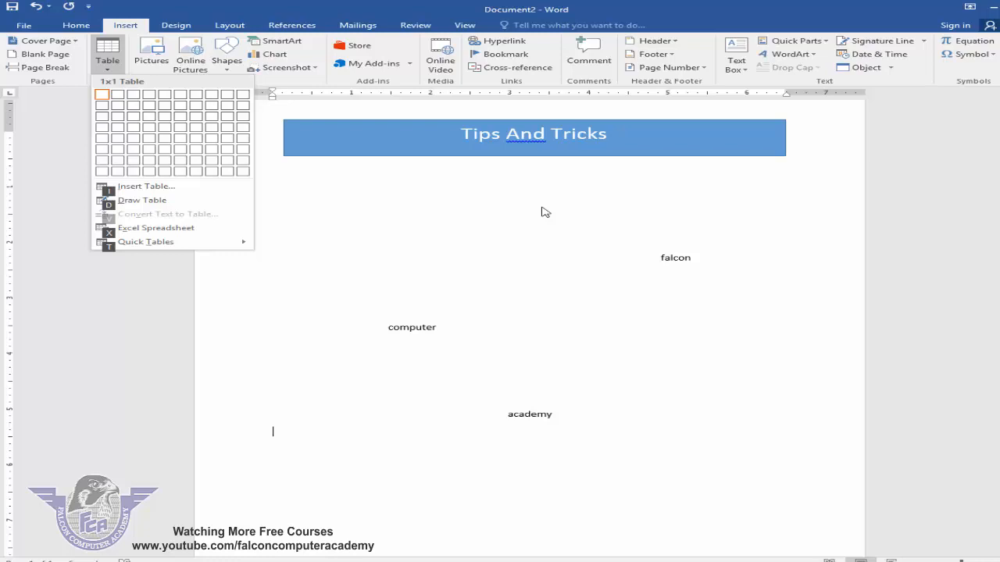
{"action": "key", "text": "Right"}
{"action": "key", "text": "Right"}
{"action": "key", "text": "Right"}
{"action": "key", "text": "Right"}
{"action": "key", "text": "Right"}
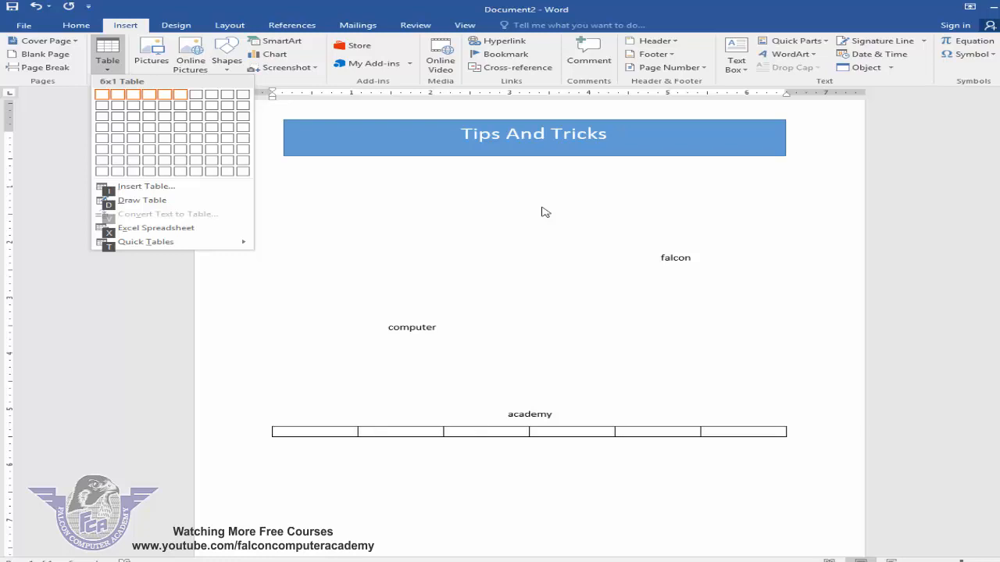
{"action": "key", "text": "Down"}
{"action": "key", "text": "Down"}
{"action": "key", "text": "Down"}
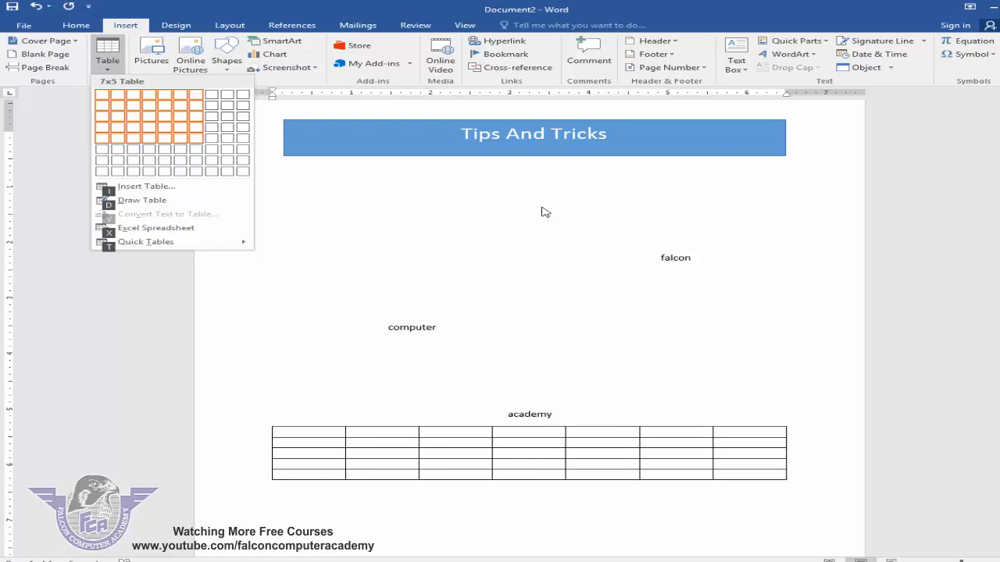
{"action": "key", "text": "Return"}
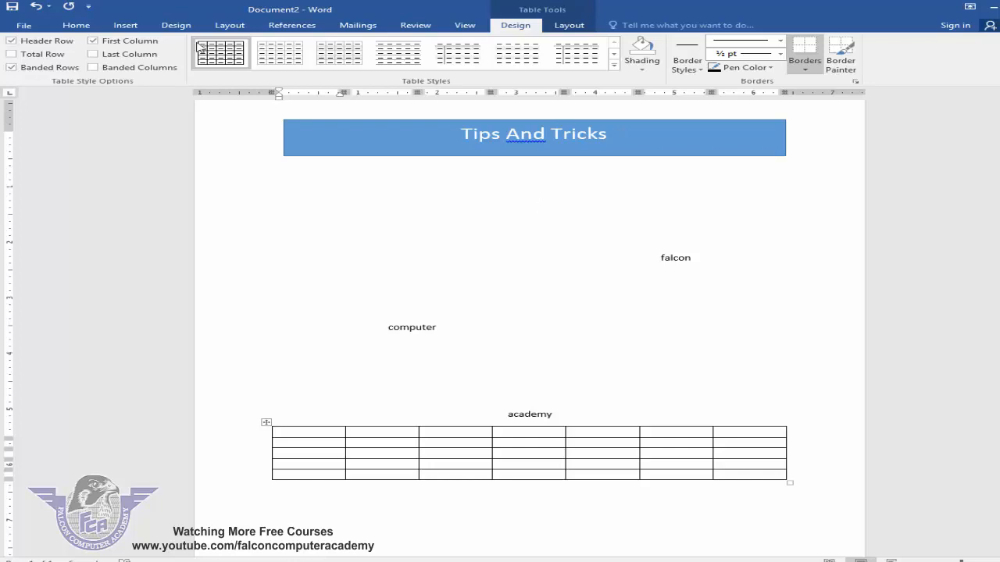
Step: Examine the available paper sizes and the units in which their dimensions are given
{"action": "left_click", "coordinate": [225, 26]}
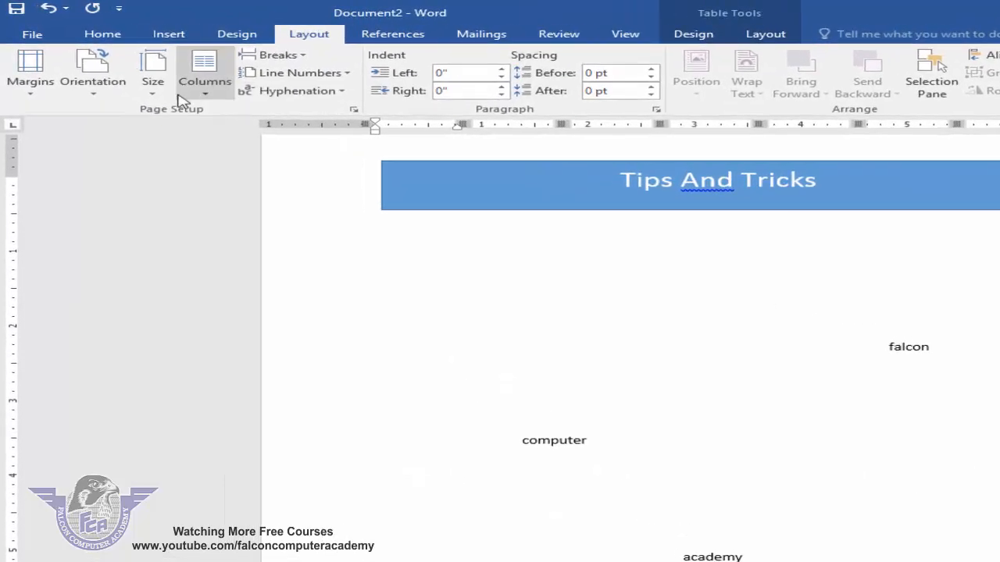
{"action": "left_click", "coordinate": [137, 69]}
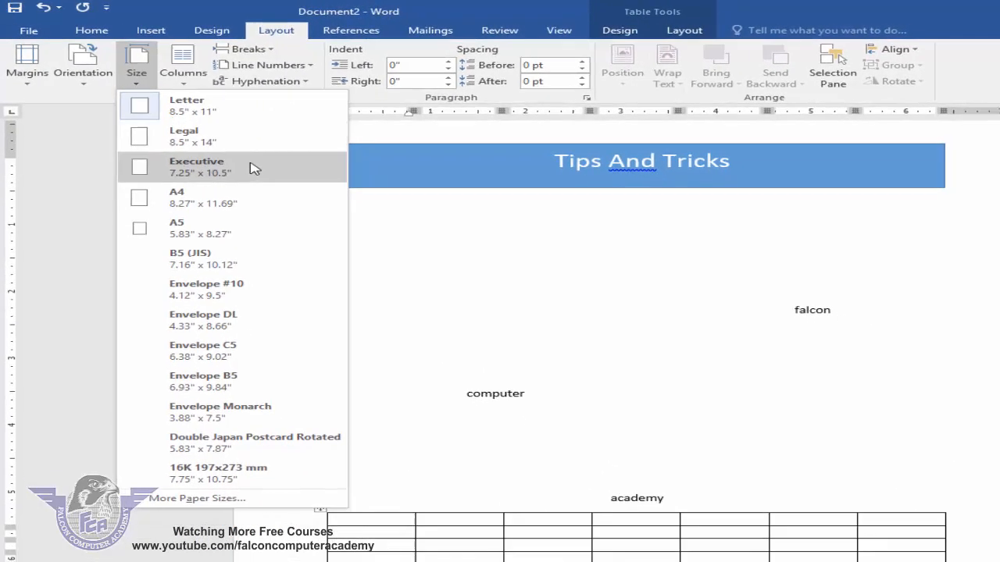
{"action": "left_click", "coordinate": [655, 342]}
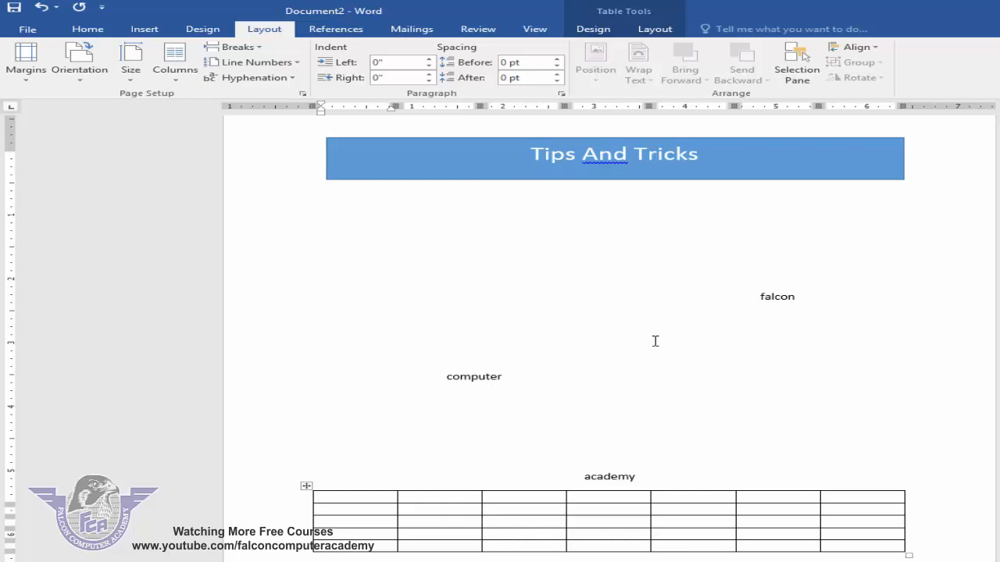
Step: Change the display measurement units to Millimeters in the advanced options and check the paper size list again
{"action": "left_click", "coordinate": [39, 31]}
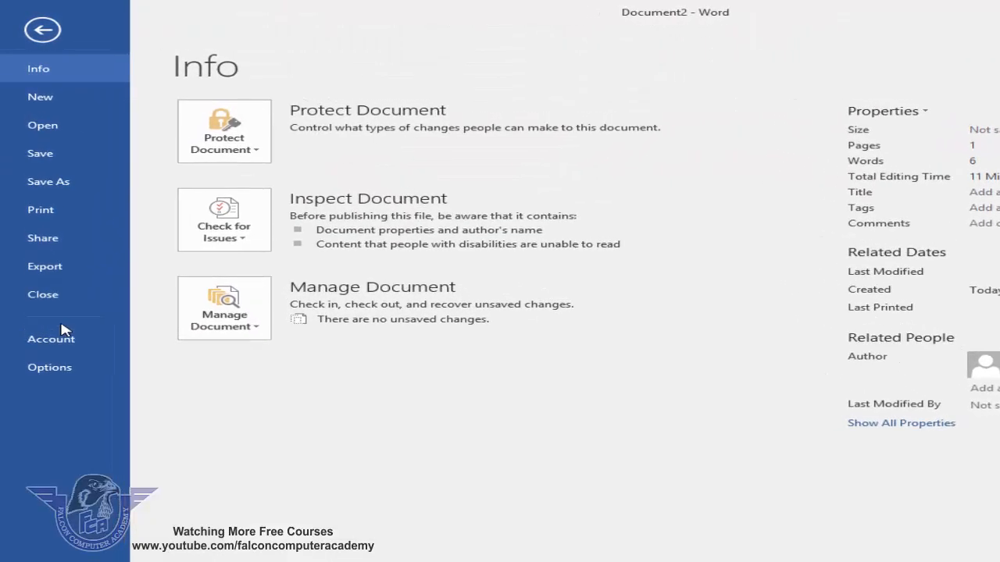
{"action": "left_click", "coordinate": [74, 408]}
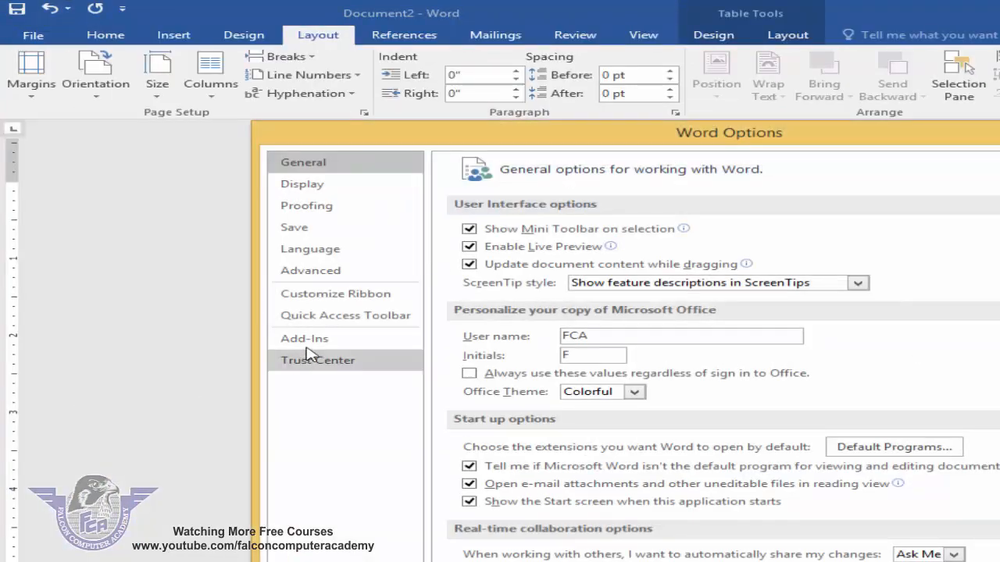
{"action": "left_click", "coordinate": [308, 268]}
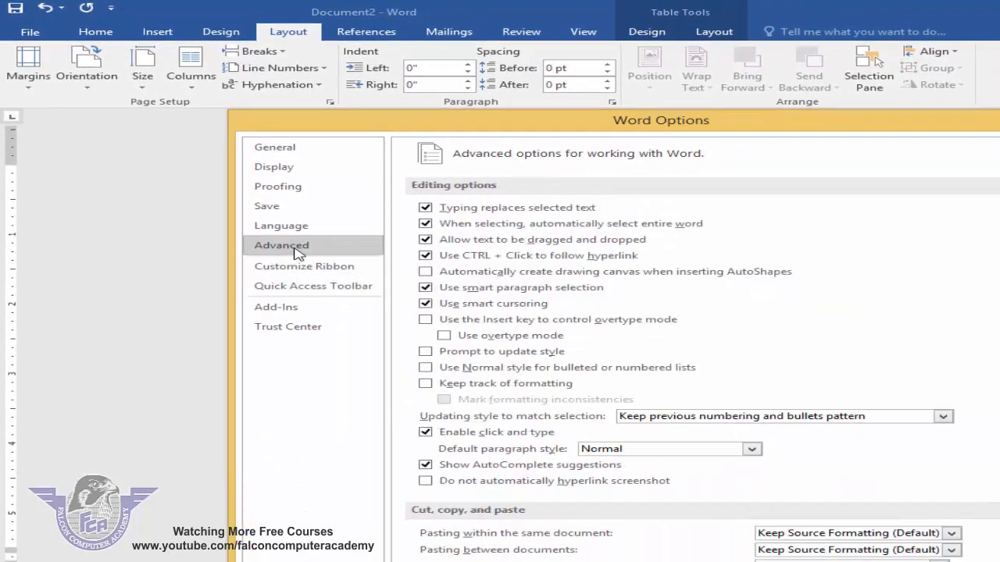
{"action": "scroll", "coordinate": [927, 304], "scroll_direction": "down", "scroll_amount": 3}
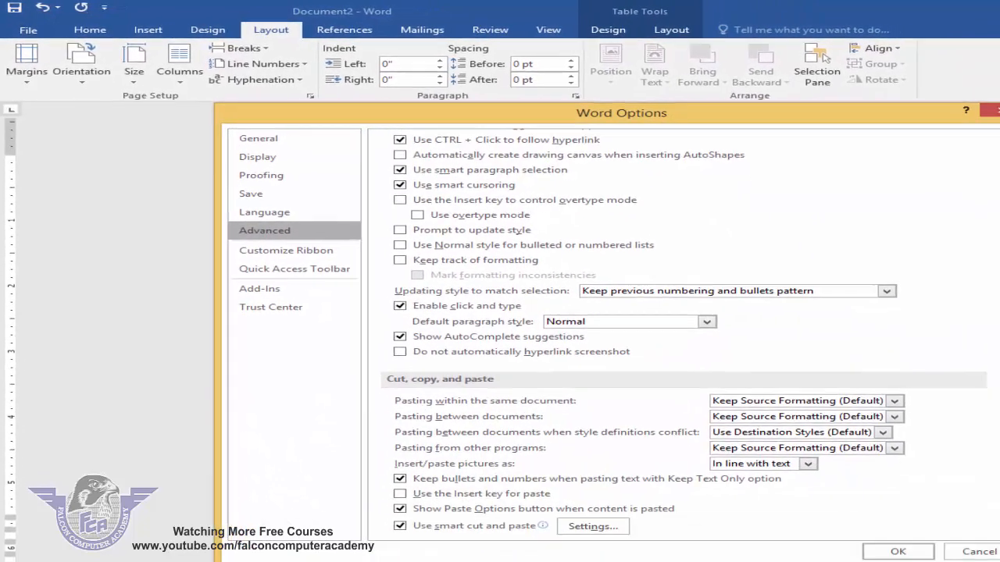
{"action": "scroll", "coordinate": [998, 297], "scroll_direction": "down", "scroll_amount": 8}
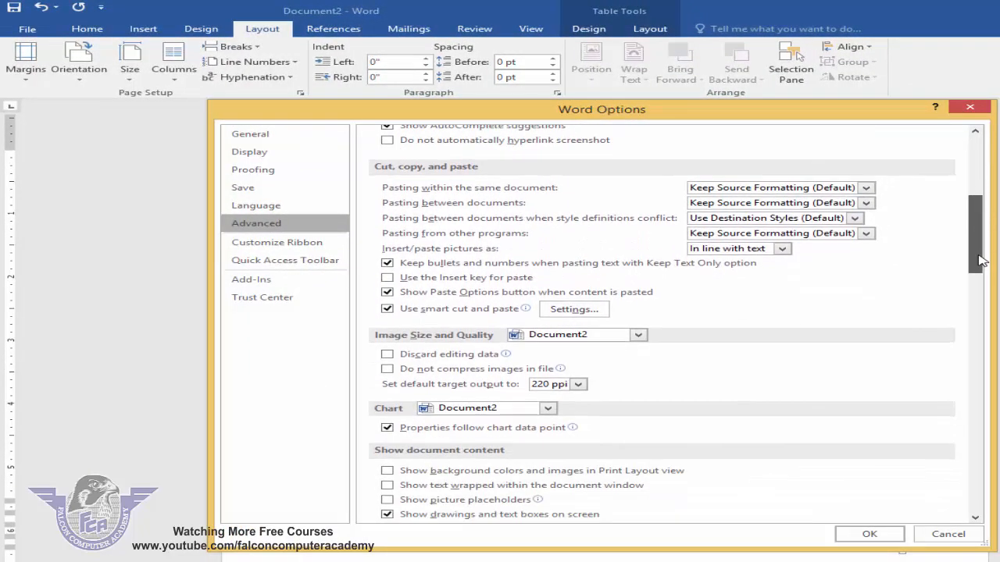
{"action": "scroll", "coordinate": [976, 286], "scroll_direction": "down", "scroll_amount": 6}
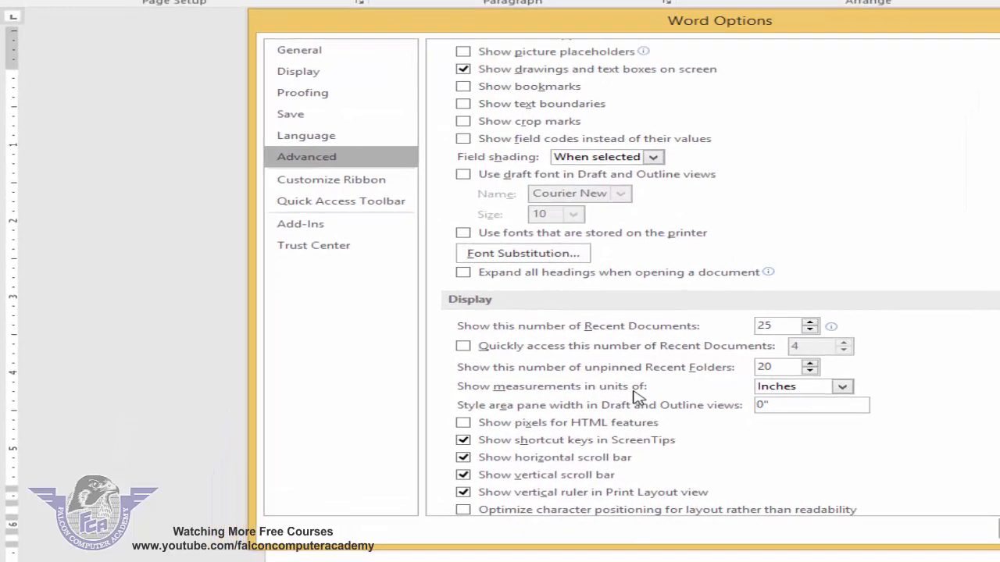
{"action": "left_click", "coordinate": [947, 365]}
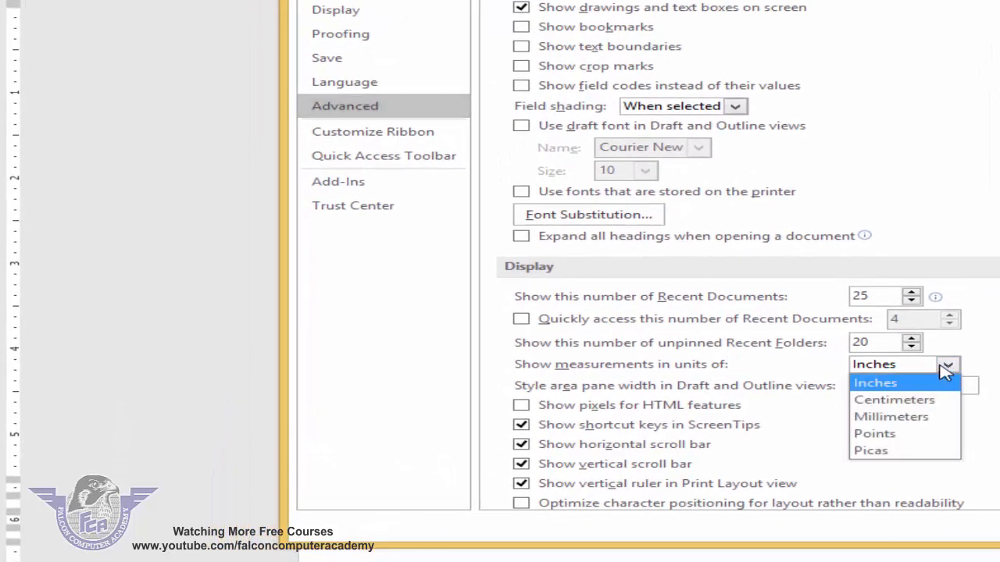
{"action": "left_click", "coordinate": [922, 422]}
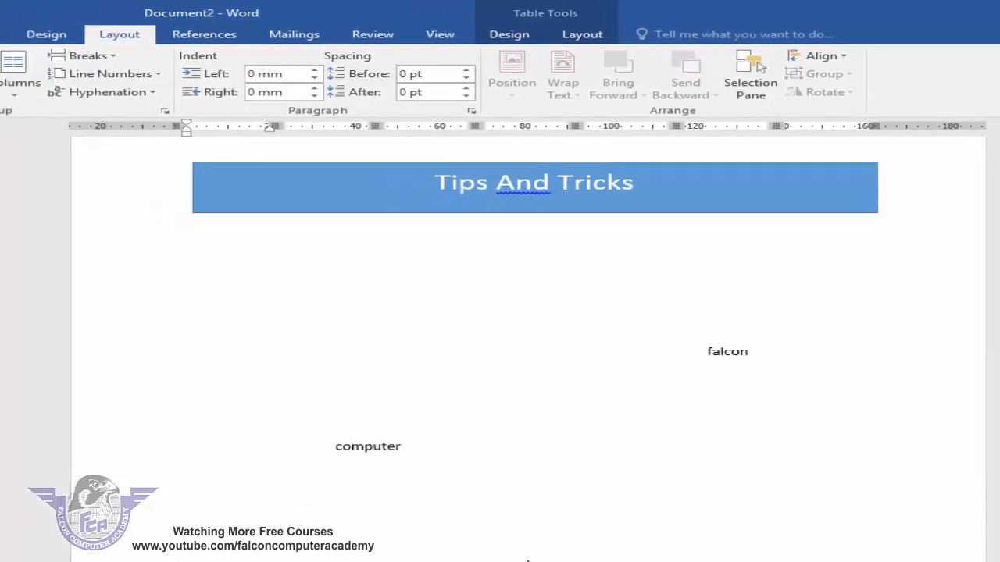
{"action": "left_click", "coordinate": [106, 78]}
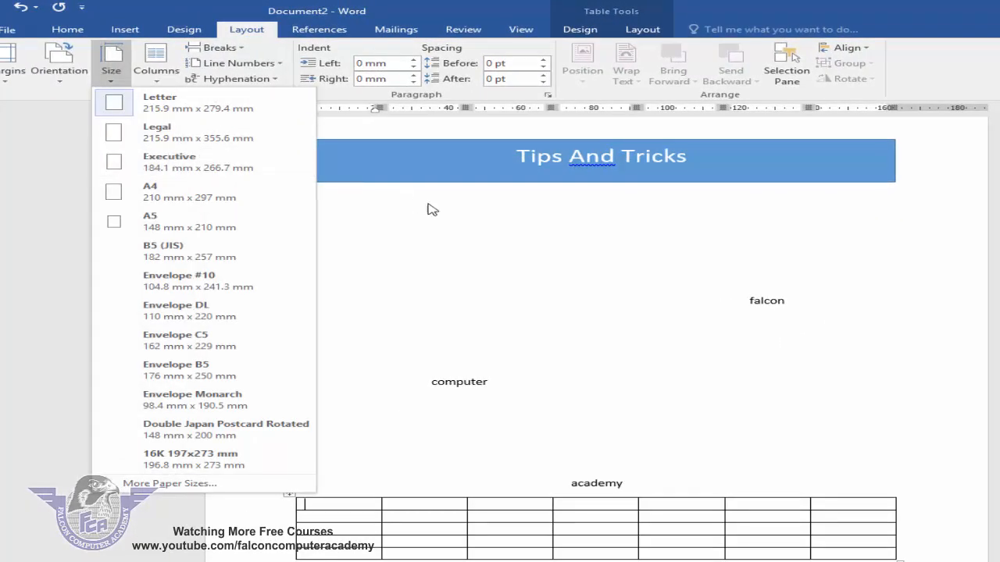
{"action": "left_click", "coordinate": [602, 296]}
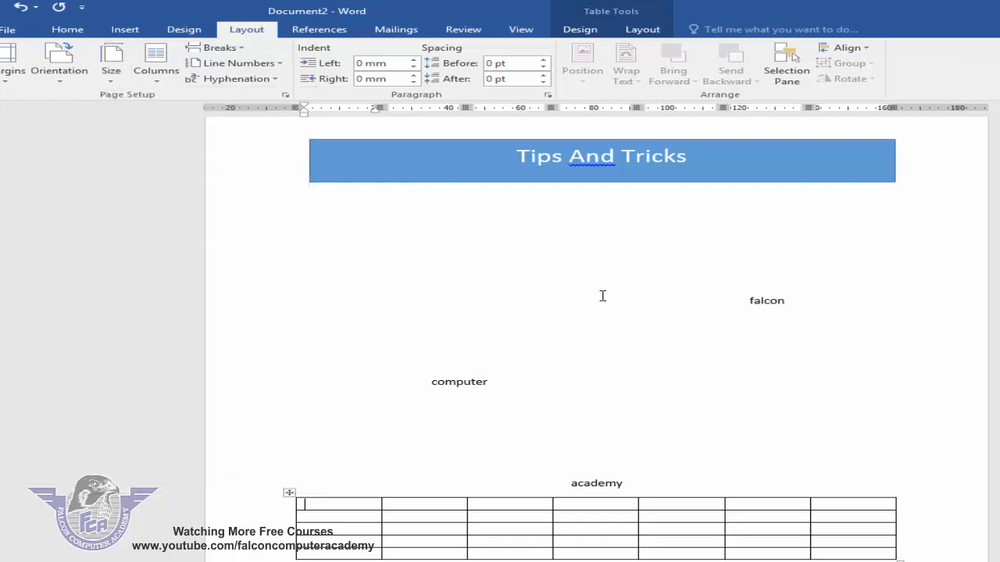
Step: Create a one-row, three-column table above "computer" by entering a line of four plus signs separated by tabs
{"action": "left_click", "coordinate": [266, 323]}
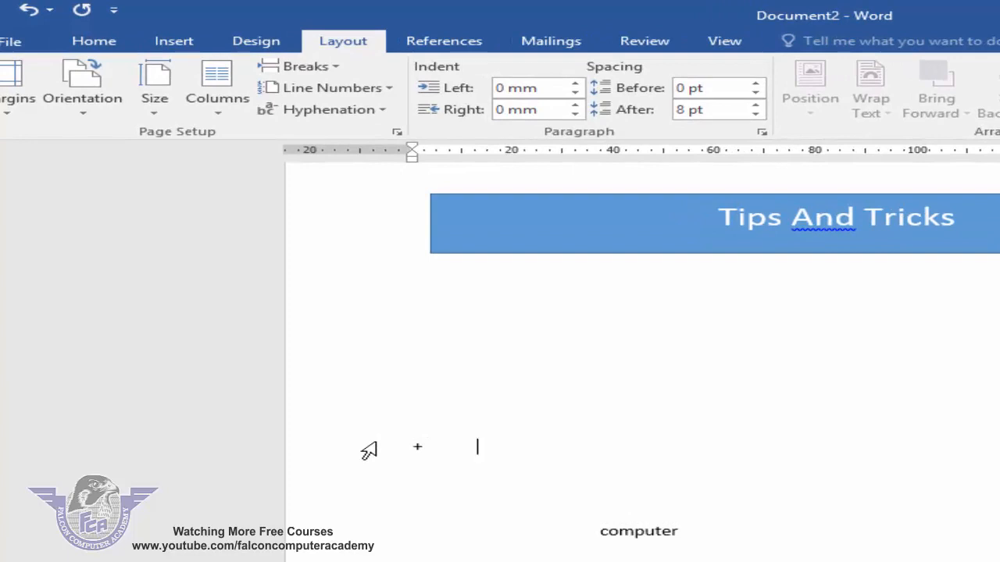
{"action": "type", "text": "+\t+"}
{"action": "key", "text": "Tab"}
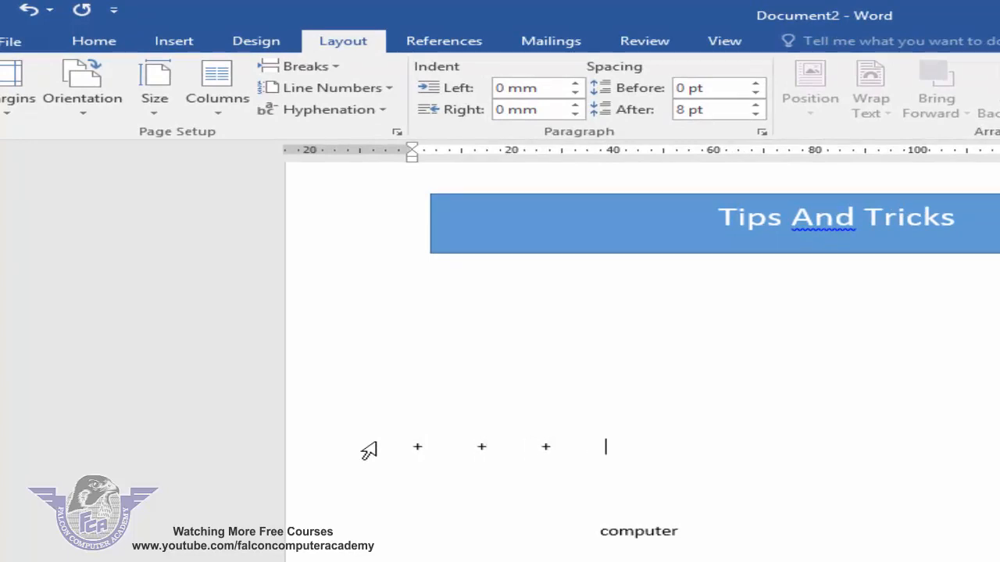
{"action": "type", "text": "+"}
{"action": "key", "text": "Return"}
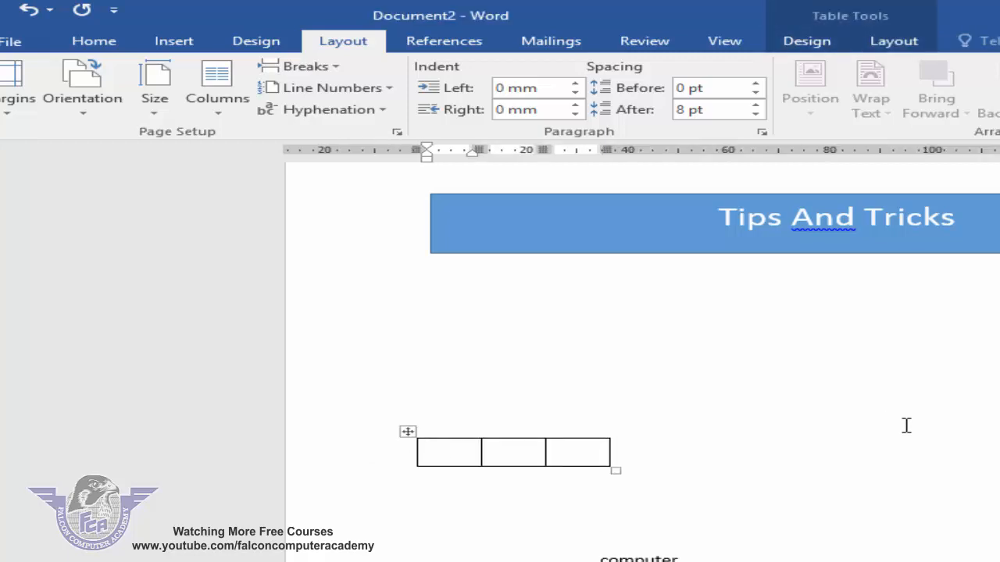
Step: Fill the three cells of the new table above "computer" with 01, 11 and 2017
{"action": "type", "text": "01"}
{"action": "key", "text": "Tab"}
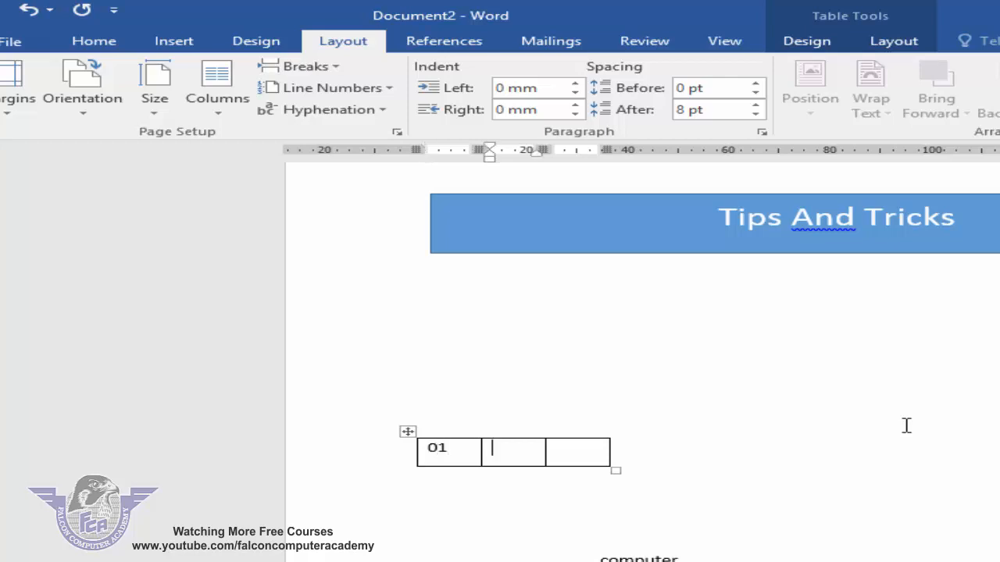
{"action": "type", "text": "11"}
{"action": "key", "text": "Tab"}
{"action": "type", "text": "201"}
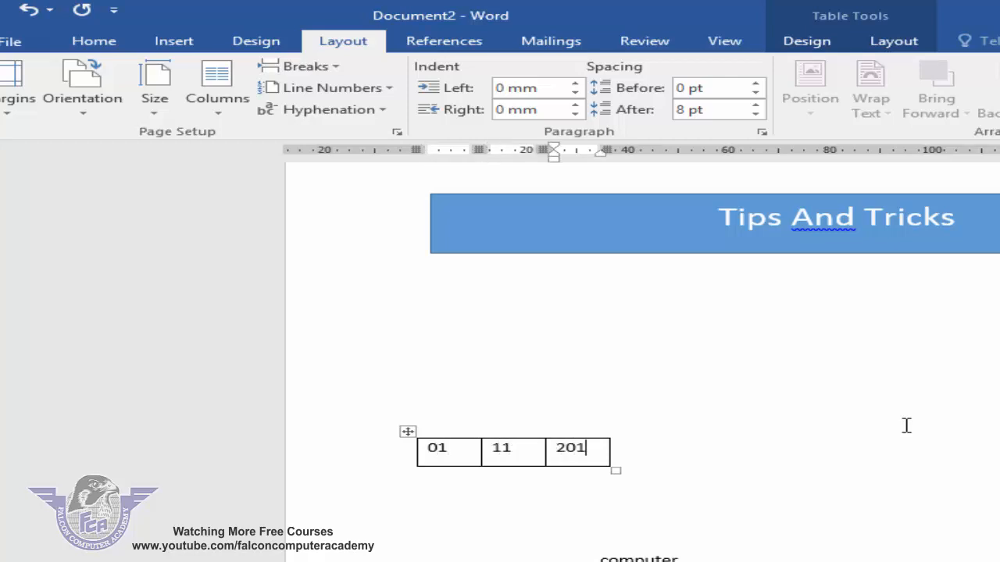
{"action": "type", "text": "7"}
Step: Insert a registered symbol below the date table by entering (R), and set its font size to 36
{"action": "left_click", "coordinate": [604, 504]}
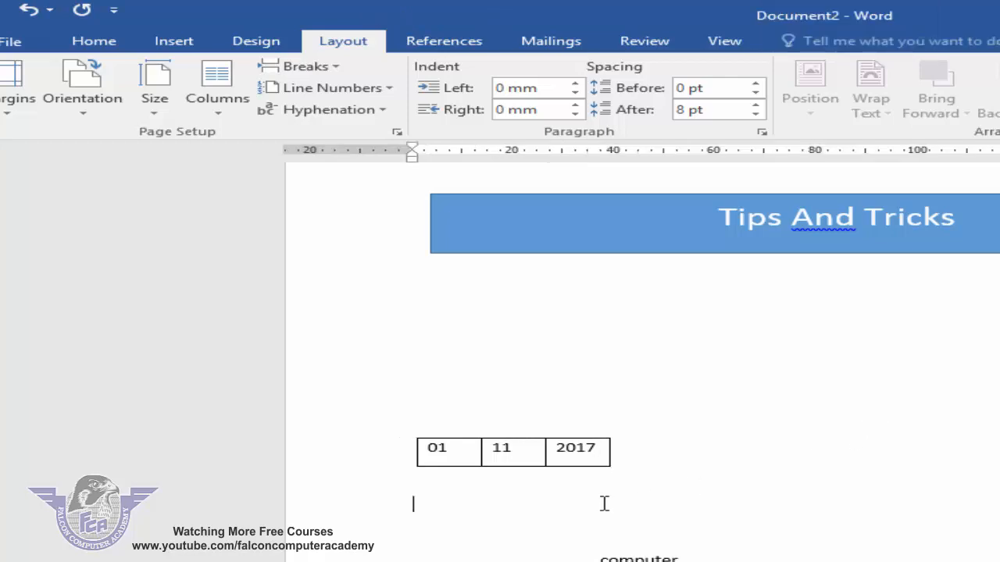
{"action": "type", "text": "(R)"}
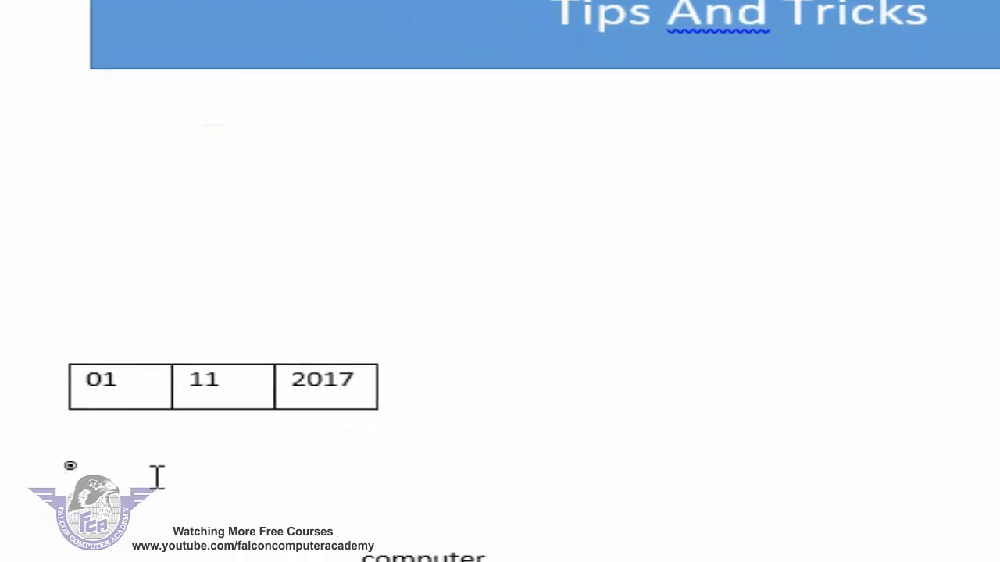
{"action": "left_click_drag", "start_coordinate": [129, 460], "coordinate": [34, 458]}
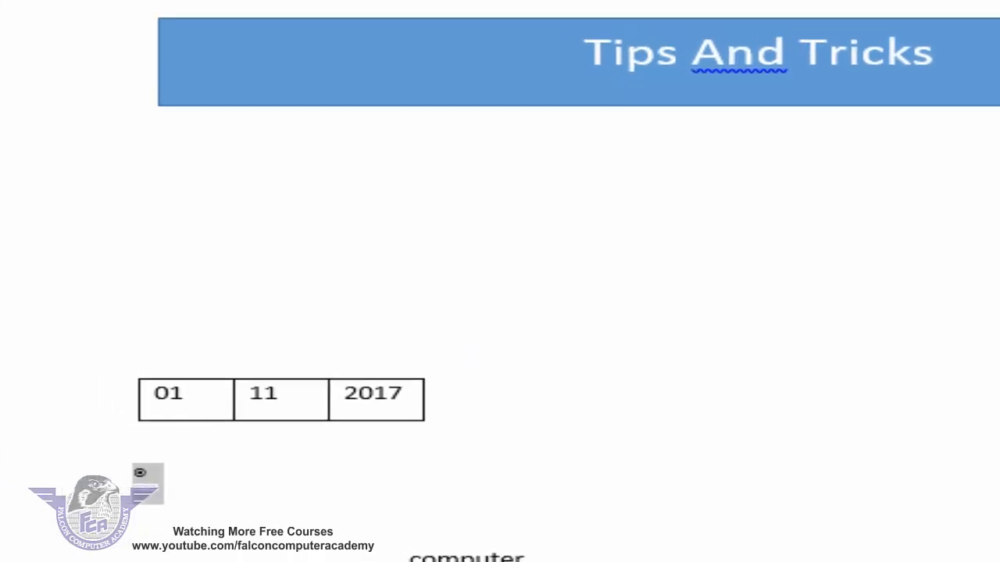
{"action": "left_click", "coordinate": [359, 74]}
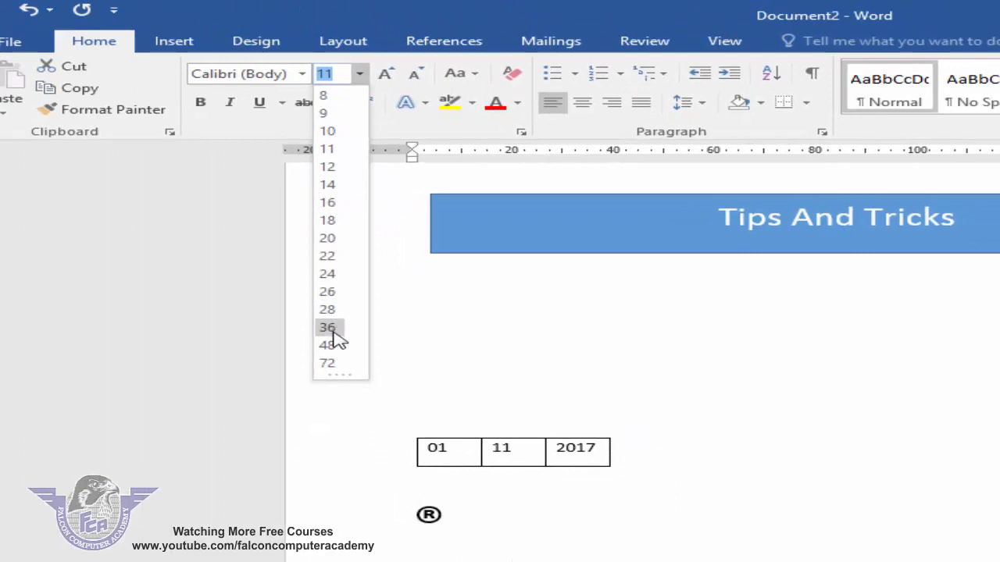
{"action": "left_click", "coordinate": [333, 332]}
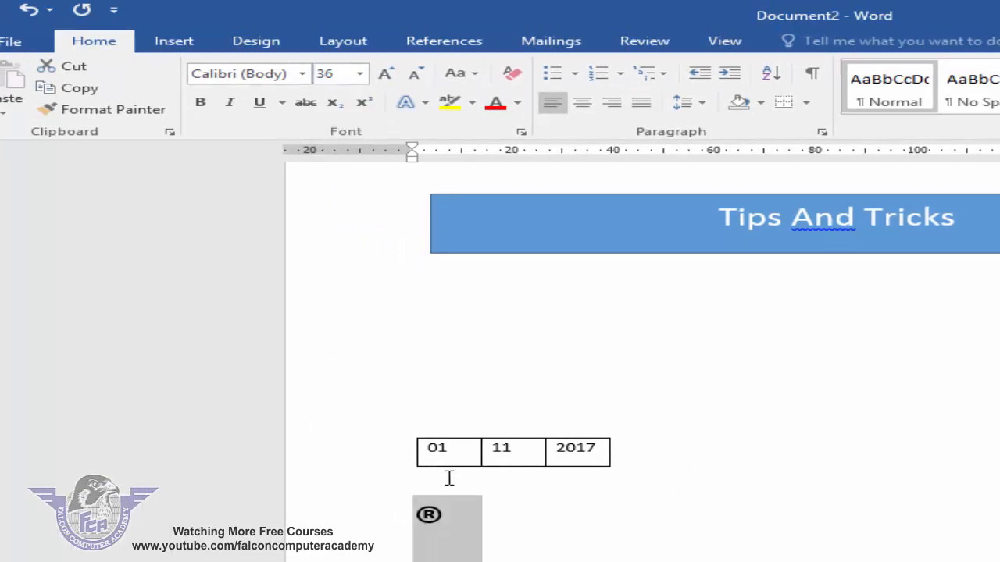
{"action": "left_click", "coordinate": [475, 531]}
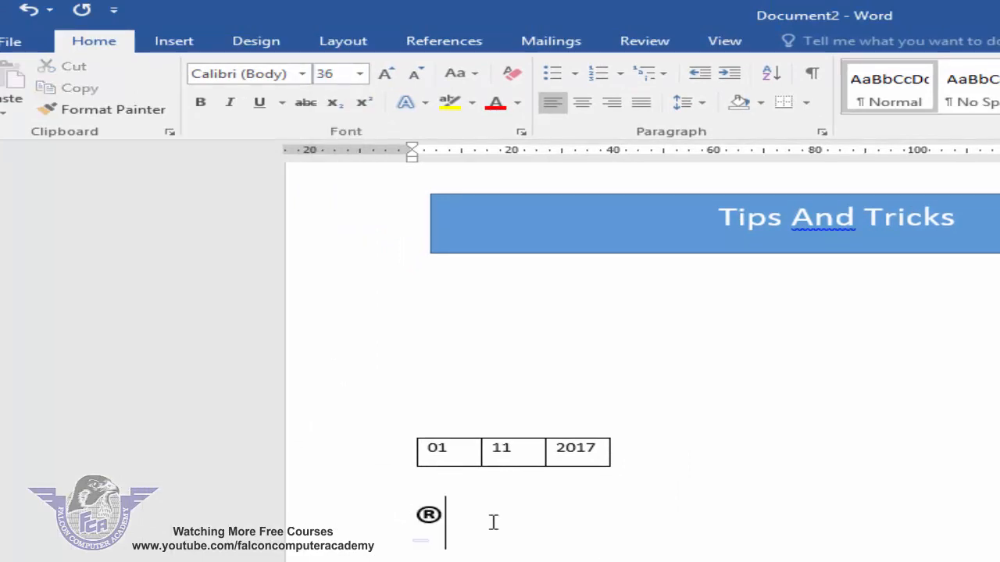
Step: Add a copyright symbol and a trademark symbol on separate new lines below ® by entering (C) and (TM)
{"action": "key", "text": "Return"}
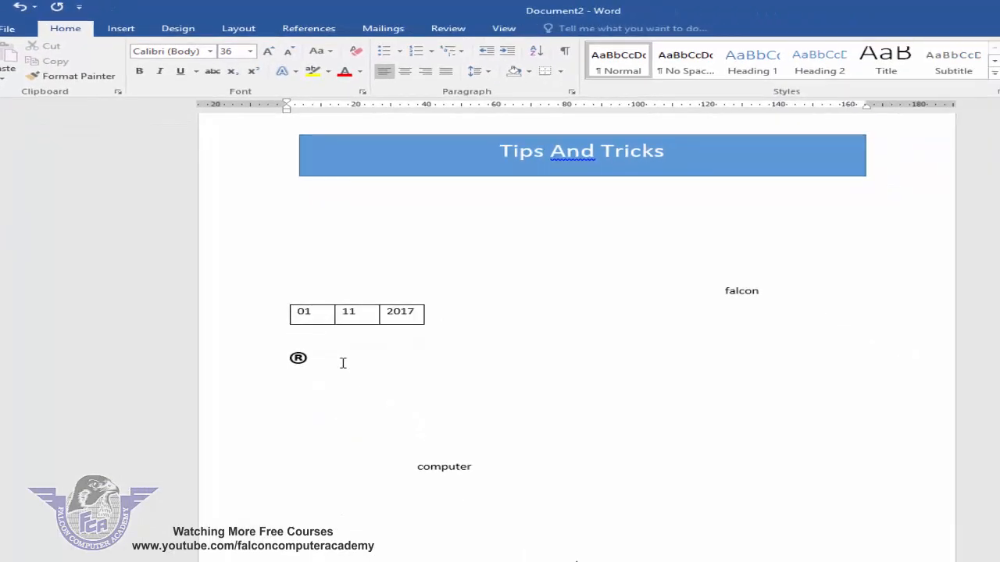
{"action": "type", "text": "(C)"}
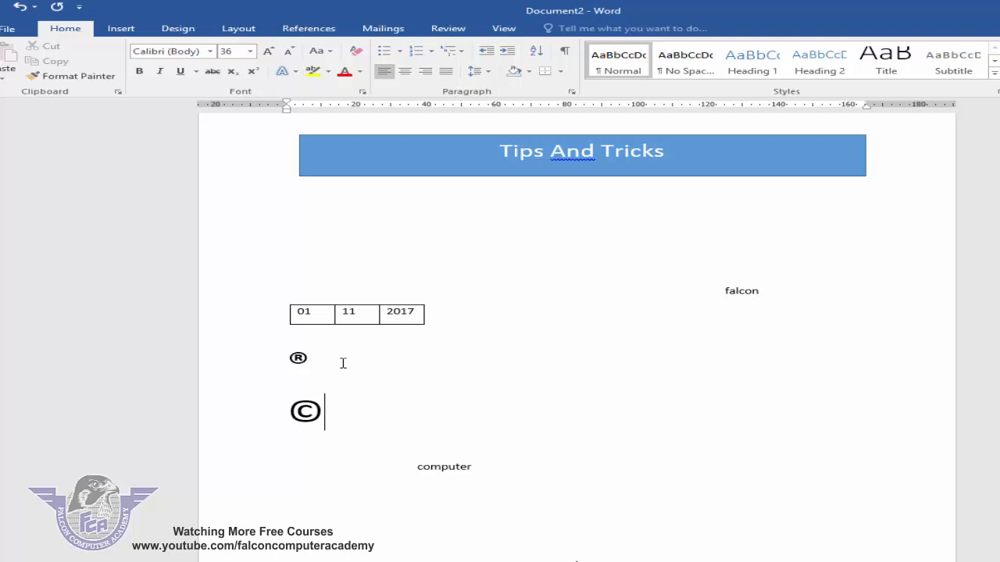
{"action": "key", "text": "Return"}
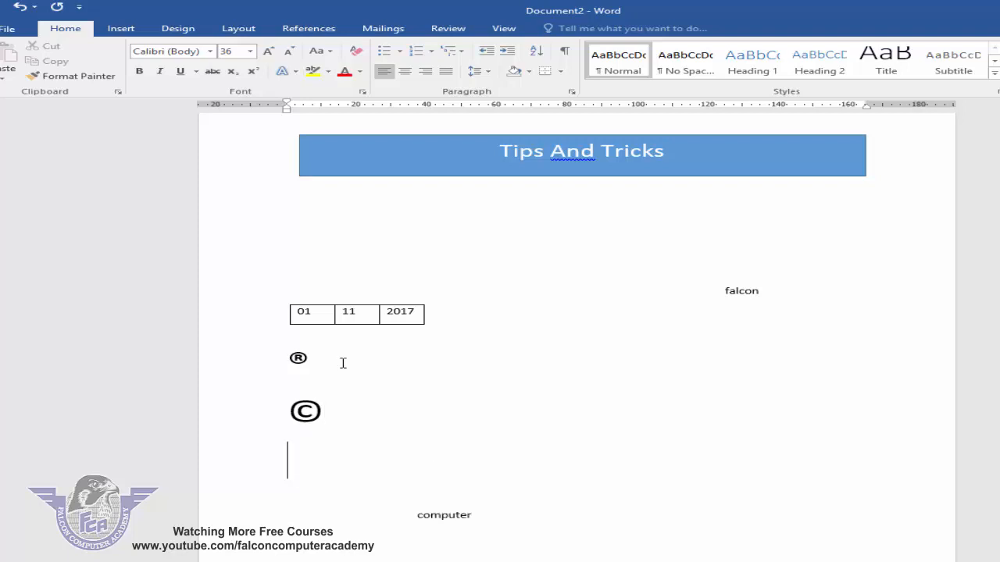
{"action": "type", "text": "(TM"}
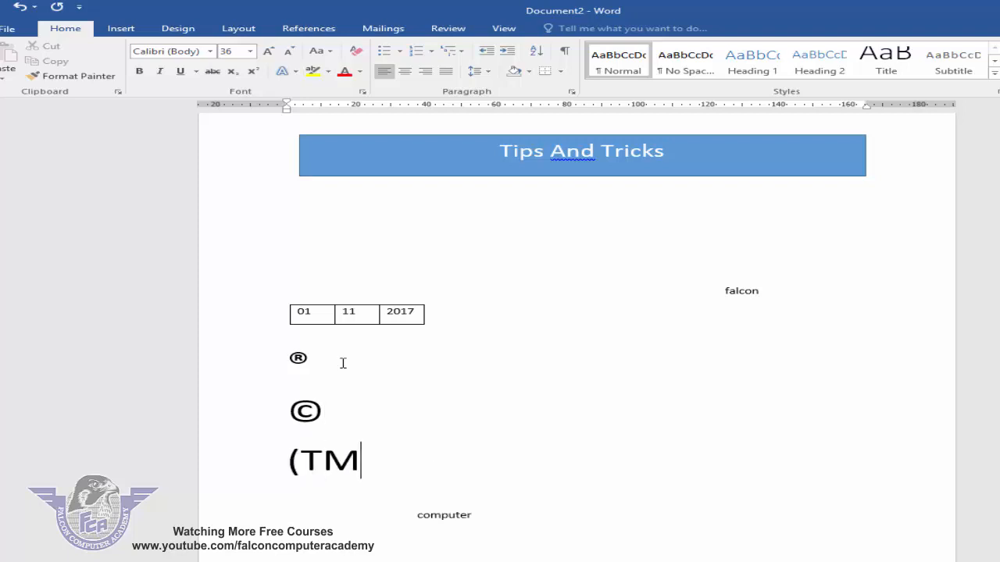
{"action": "type", "text": ")"}
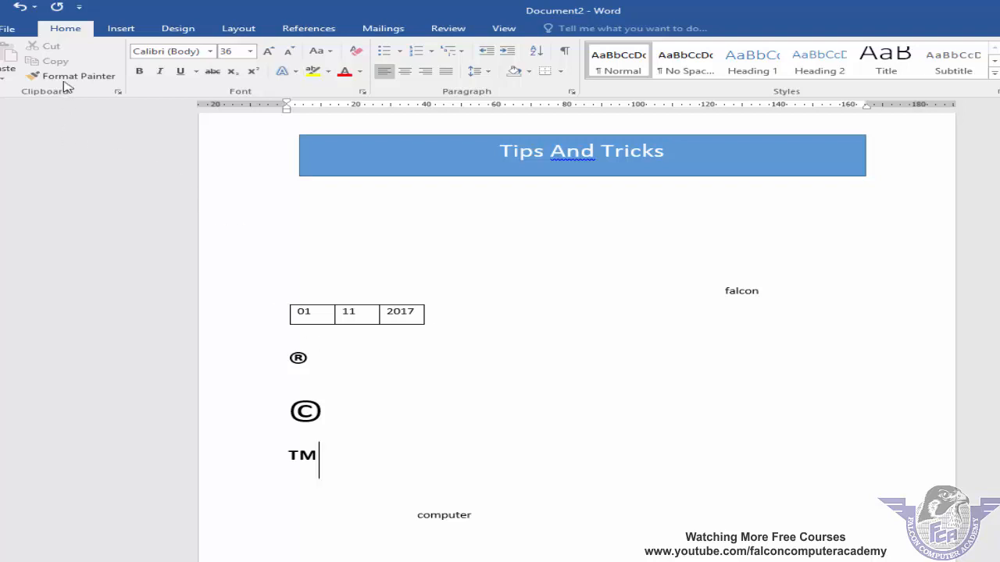
Step: Open the keyboard shortcut customization from the ribbon customization page of the Word options
{"action": "left_click", "coordinate": [123, 30]}
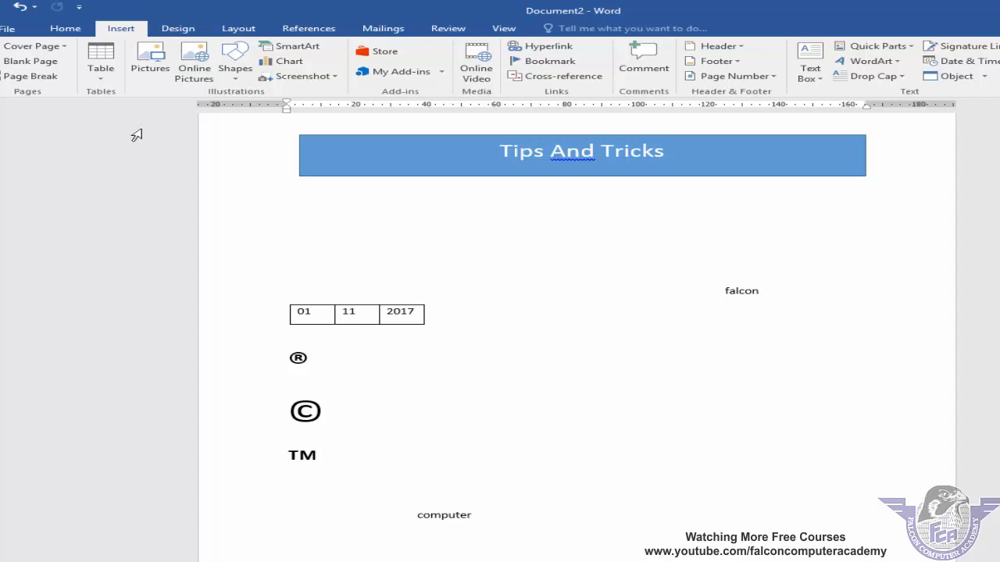
{"action": "left_click", "coordinate": [11, 32]}
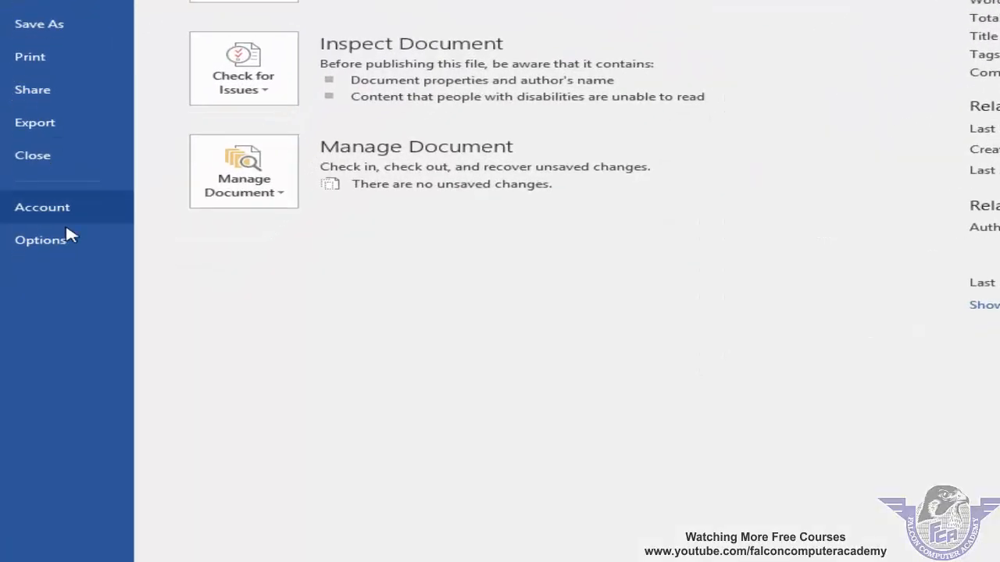
{"action": "left_click", "coordinate": [66, 197]}
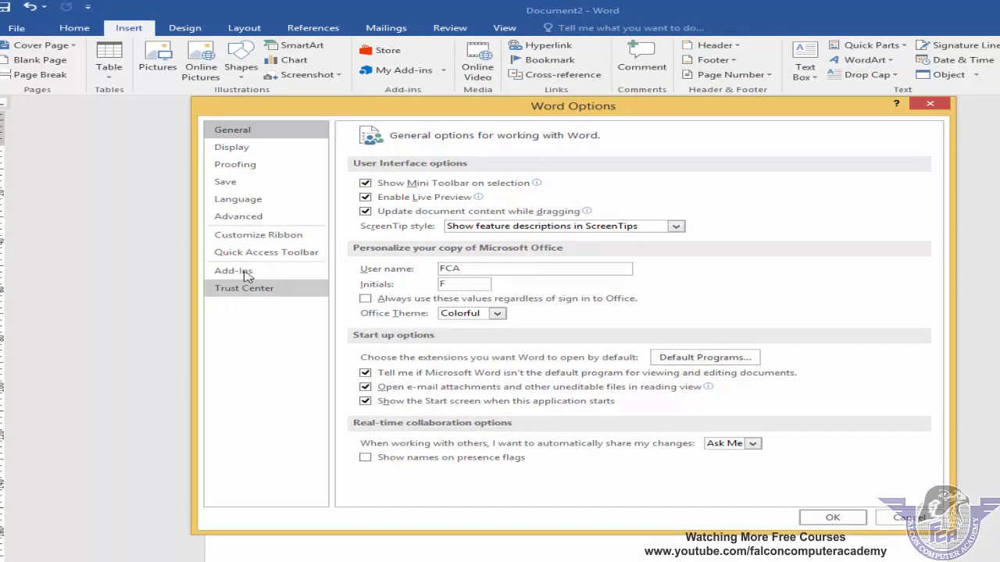
{"action": "left_click", "coordinate": [275, 240]}
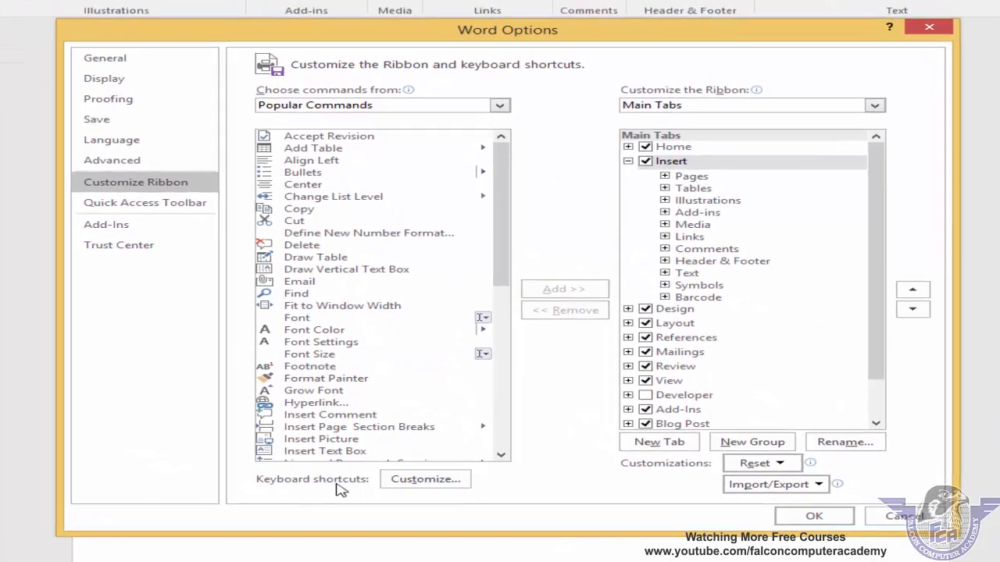
{"action": "left_click", "coordinate": [441, 484]}
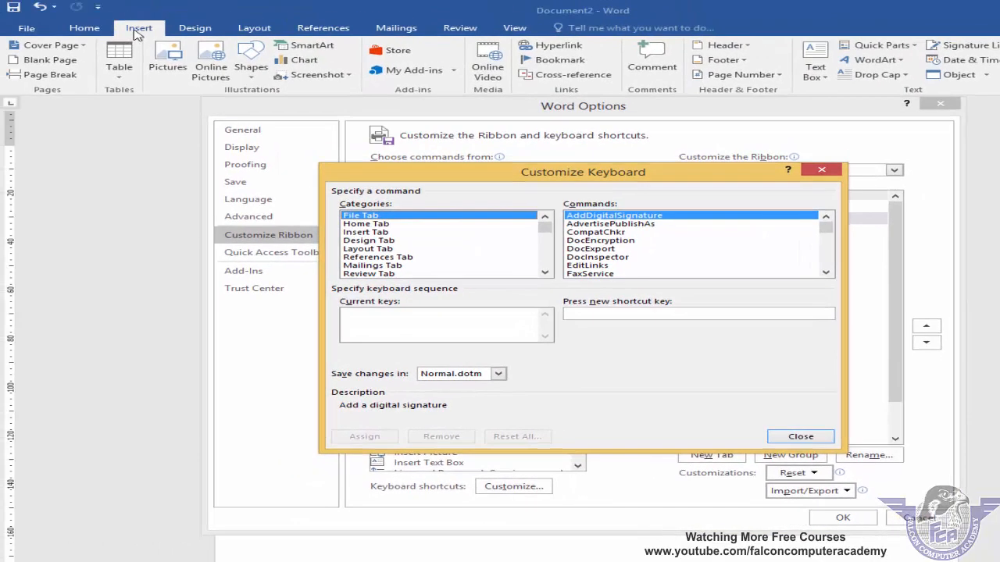
Step: Select the InsertPicture command in the Insert Tab category as the command for a custom shortcut
{"action": "left_click", "coordinate": [376, 234]}
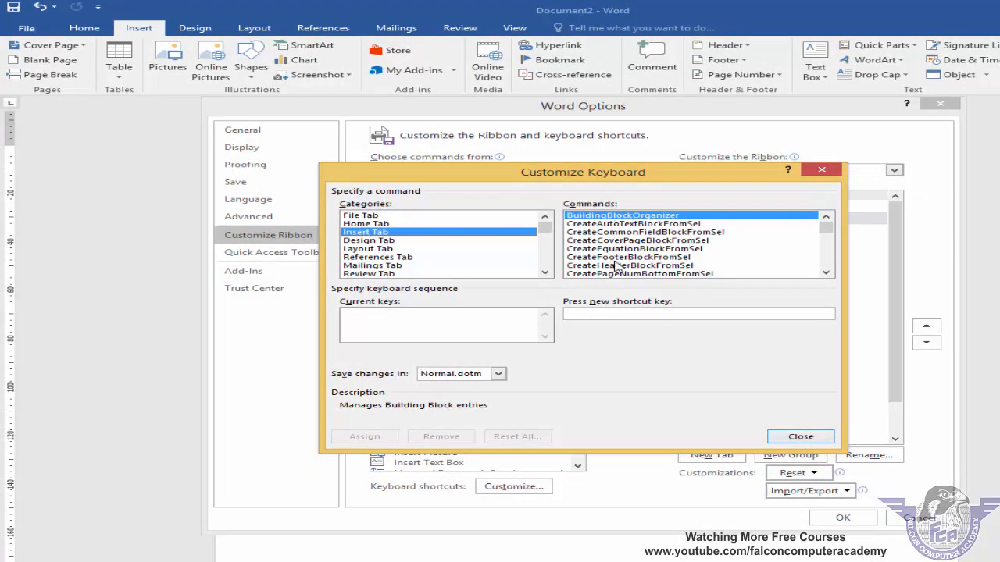
{"action": "left_click", "coordinate": [825, 272]}
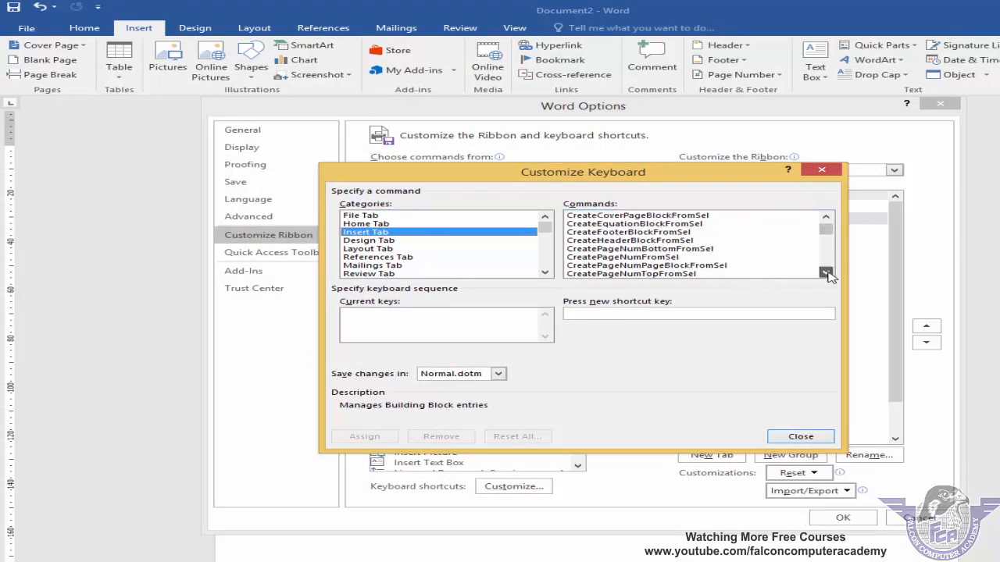
{"action": "left_click", "coordinate": [825, 272]}
{"action": "left_click", "coordinate": [826, 272]}
{"action": "left_click", "coordinate": [826, 272]}
{"action": "left_click", "coordinate": [826, 271]}
{"action": "left_click", "coordinate": [825, 272]}
{"action": "left_click", "coordinate": [826, 272]}
{"action": "left_click", "coordinate": [826, 272]}
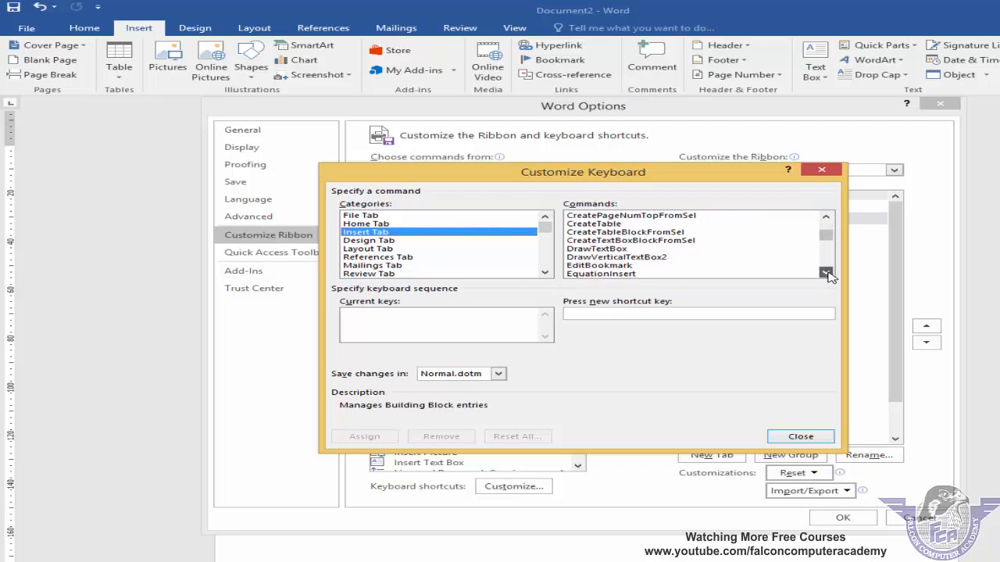
{"action": "left_click", "coordinate": [825, 272]}
{"action": "left_click", "coordinate": [826, 272]}
{"action": "left_click", "coordinate": [826, 272]}
{"action": "left_click", "coordinate": [825, 272]}
{"action": "left_click", "coordinate": [826, 272]}
{"action": "left_click", "coordinate": [826, 272]}
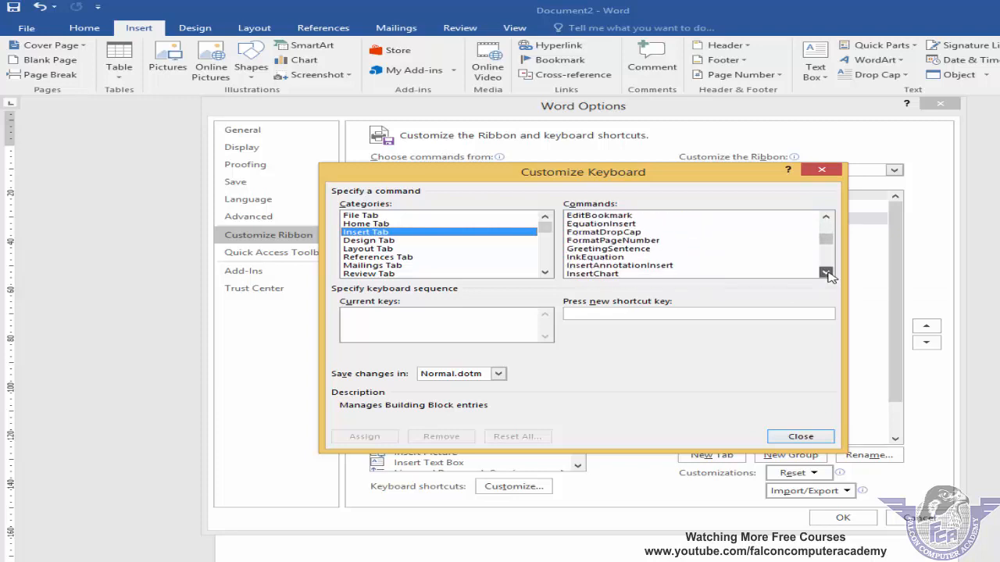
{"action": "left_click", "coordinate": [825, 272]}
{"action": "left_click", "coordinate": [826, 272]}
{"action": "left_click", "coordinate": [826, 272]}
{"action": "left_click", "coordinate": [826, 272]}
{"action": "left_click", "coordinate": [826, 271]}
{"action": "left_click", "coordinate": [826, 272]}
{"action": "left_click", "coordinate": [826, 272]}
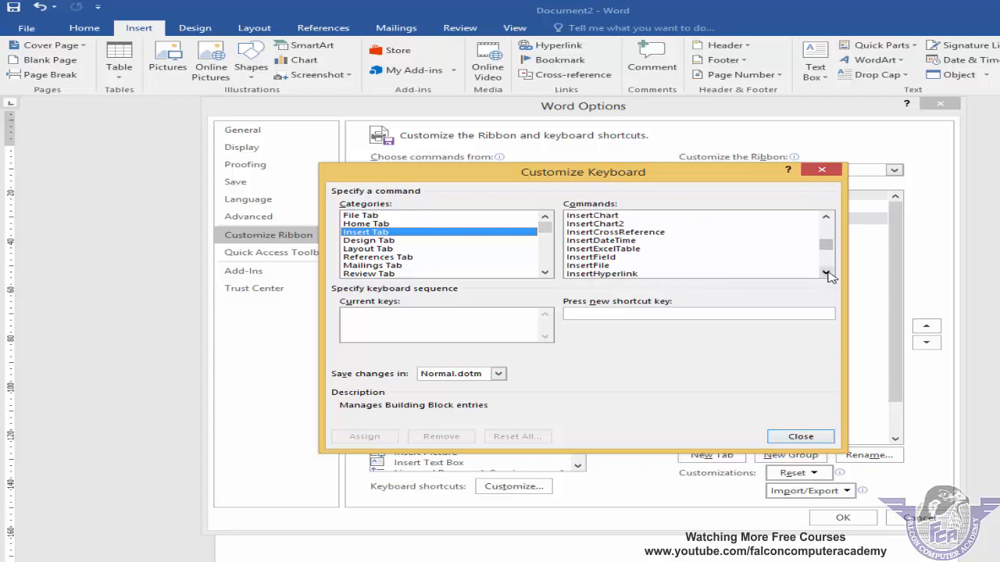
{"action": "left_click", "coordinate": [826, 272]}
{"action": "left_click", "coordinate": [826, 271]}
{"action": "left_click", "coordinate": [826, 272]}
{"action": "left_click", "coordinate": [826, 272]}
{"action": "left_click", "coordinate": [826, 272]}
{"action": "left_click", "coordinate": [826, 272]}
{"action": "left_click", "coordinate": [825, 272]}
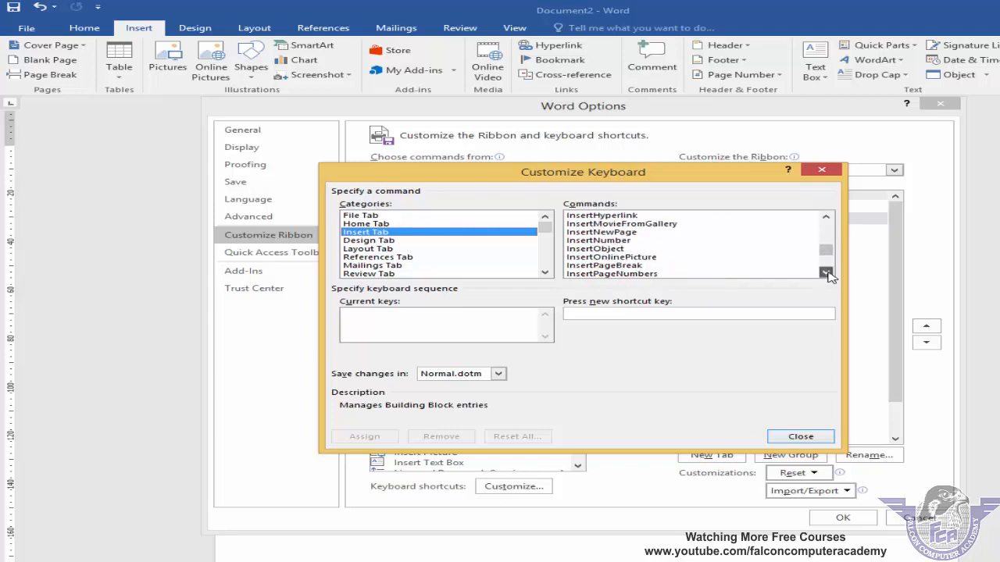
{"action": "left_click", "coordinate": [825, 272]}
{"action": "left_click", "coordinate": [825, 272]}
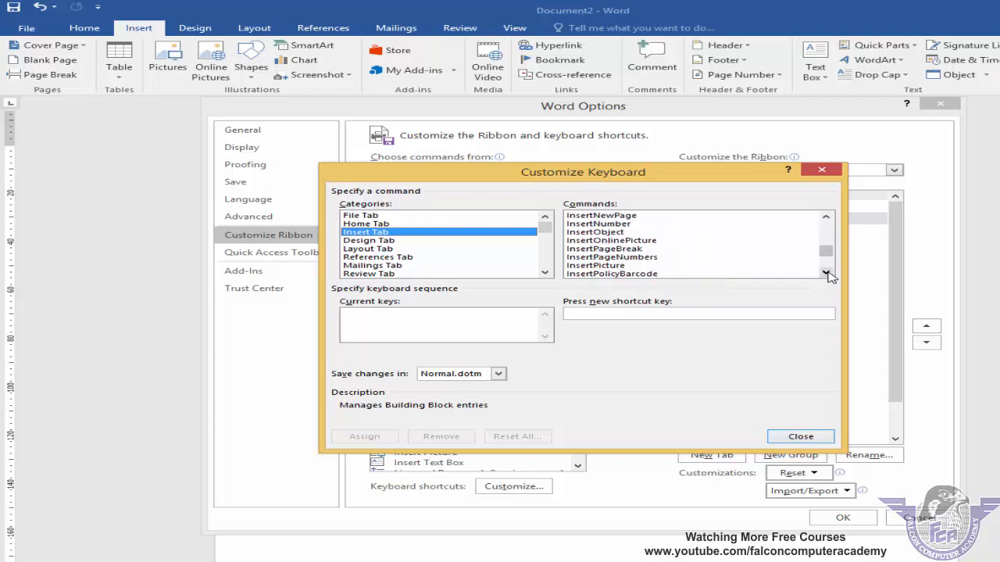
{"action": "left_click", "coordinate": [595, 266]}
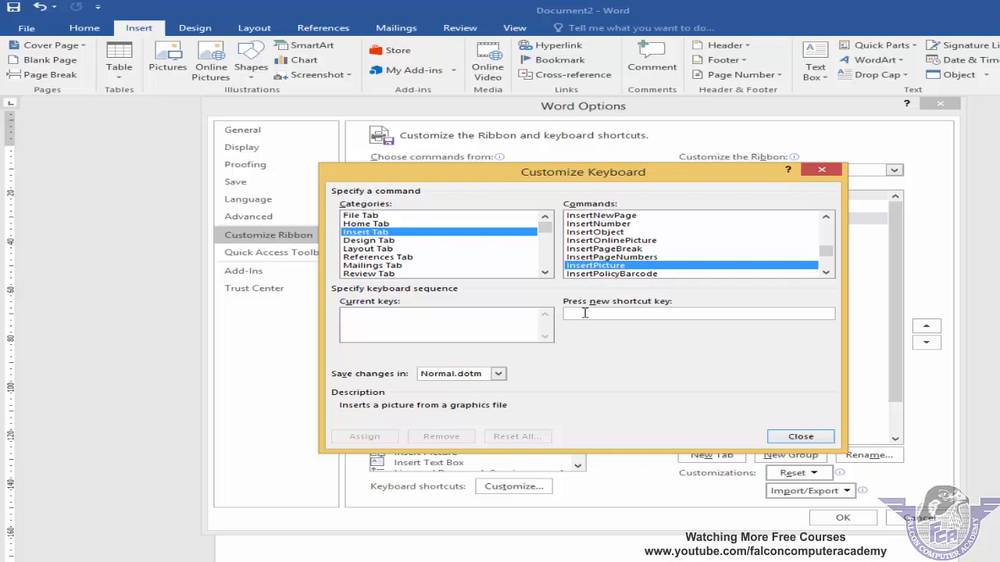
Step: Assign Ctrl+Q as the shortcut for InsertPicture, saved in Normal.dotm, and close the customization and options dialogs
{"action": "key", "text": "ctrl+q"}
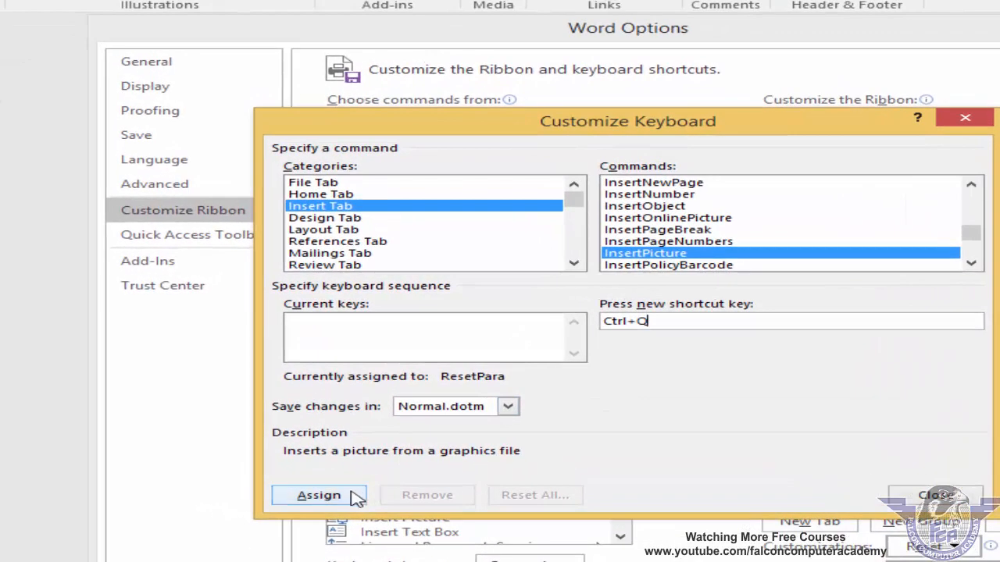
{"action": "left_click", "coordinate": [356, 497]}
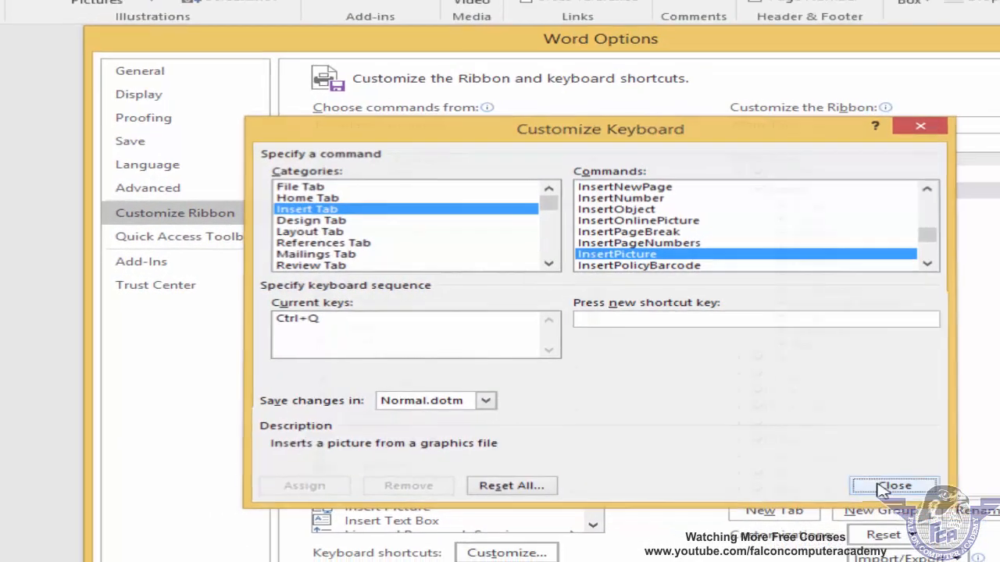
{"action": "left_click", "coordinate": [894, 486]}
{"action": "left_click", "coordinate": [898, 561]}
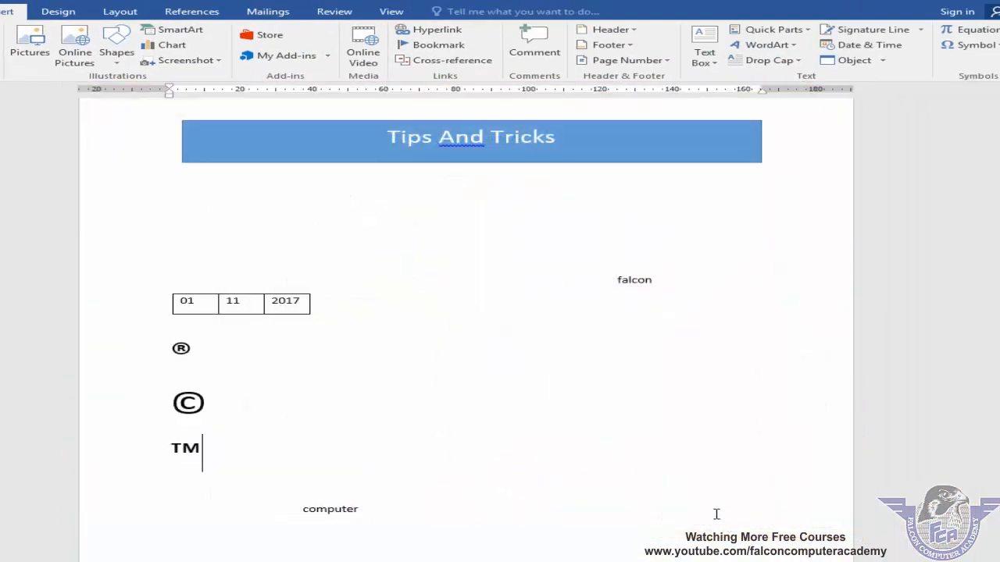
Step: Use the custom Ctrl+Q shortcut to insert the picture "0r3WQQ1 - Copy.jpg" from the wallpapers folder on DISK2_VOL2 (E:) after the trademark symbol
{"action": "key", "text": "ctrl+q"}
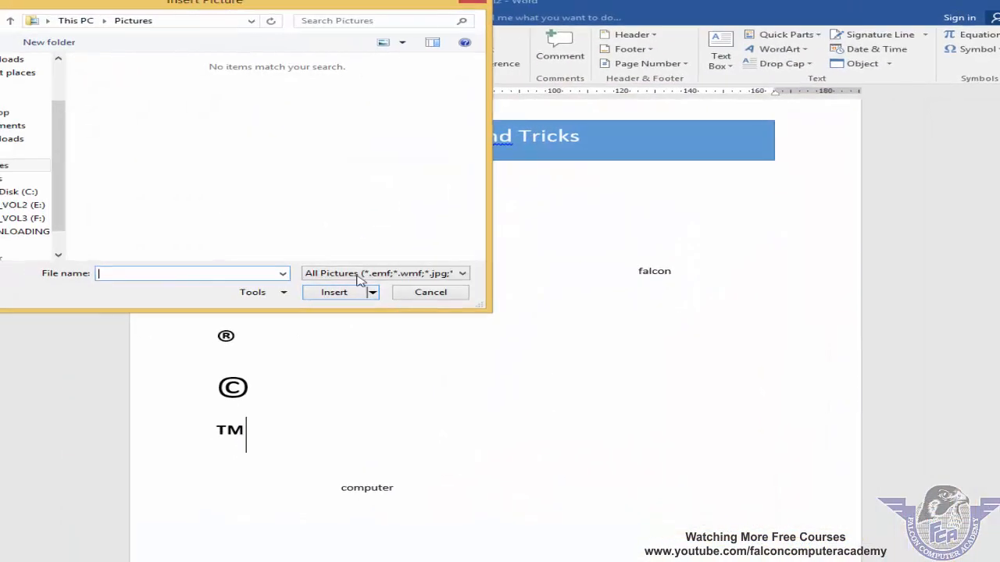
{"action": "left_click_drag", "start_coordinate": [266, 20], "coordinate": [277, 72]}
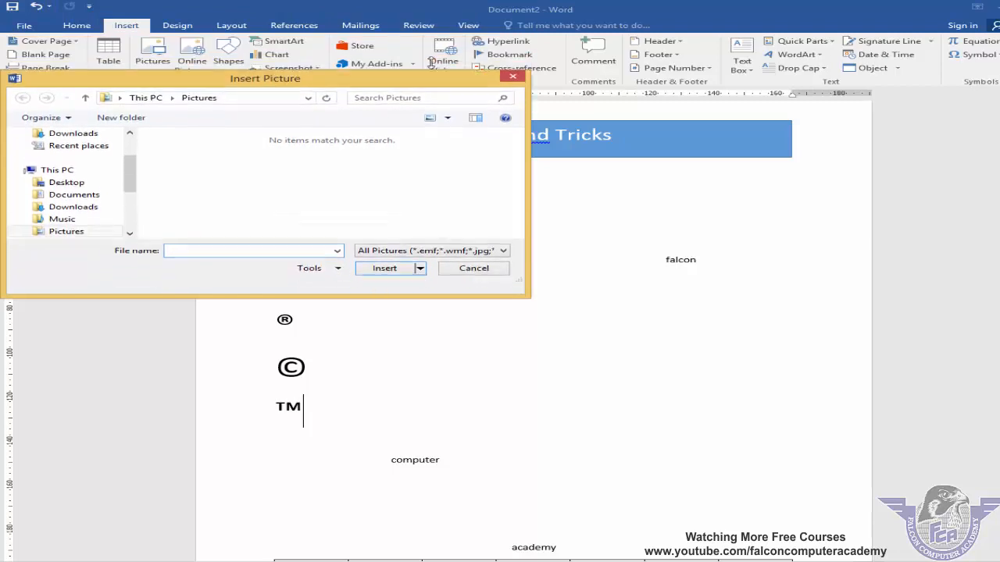
{"action": "left_click_drag", "start_coordinate": [457, 70], "coordinate": [729, 77]}
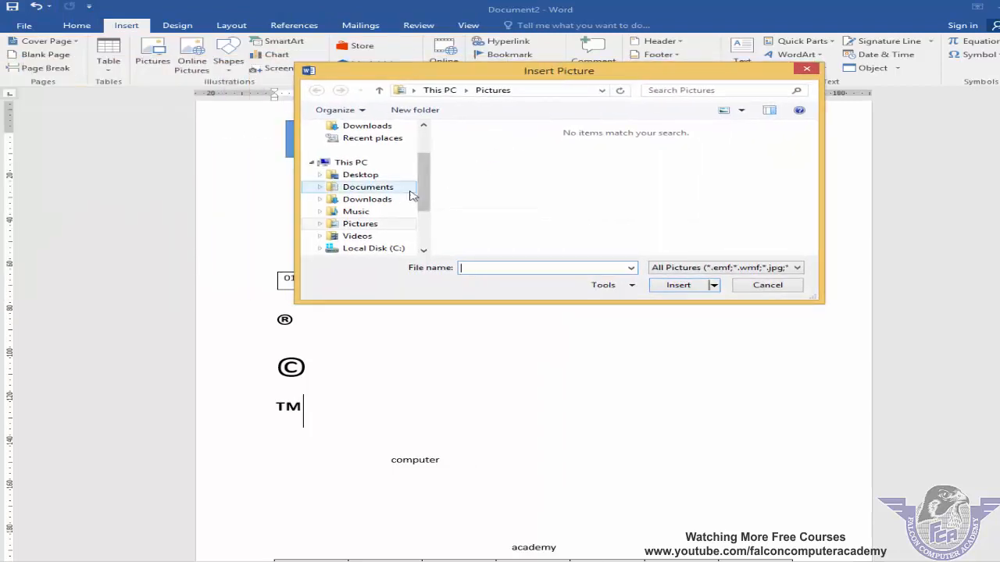
{"action": "scroll", "coordinate": [424, 208], "scroll_direction": "down", "scroll_amount": 2}
{"action": "left_click", "coordinate": [375, 200]}
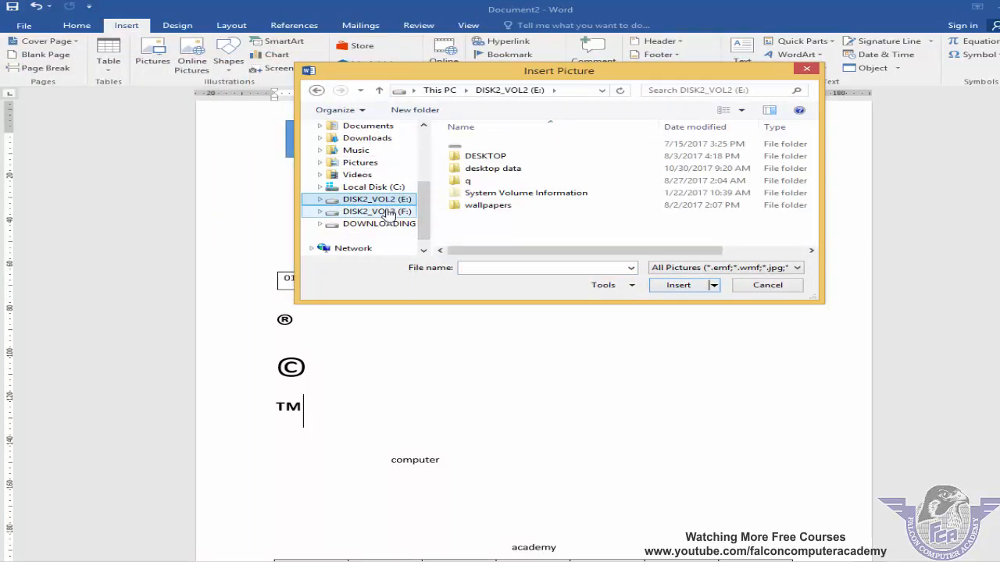
{"action": "left_click", "coordinate": [383, 211]}
{"action": "left_click", "coordinate": [395, 202]}
{"action": "double_click", "coordinate": [473, 208]}
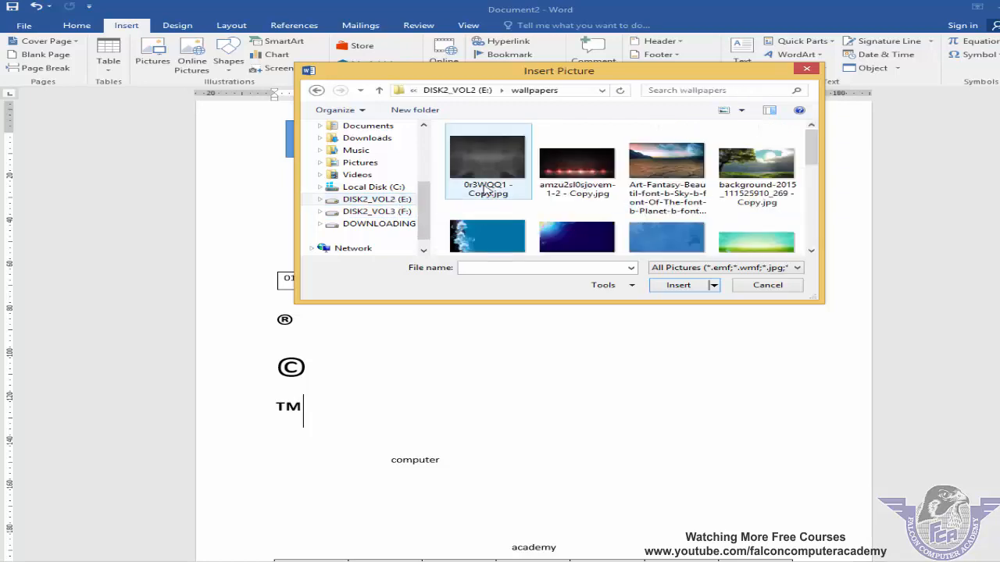
{"action": "double_click", "coordinate": [485, 160]}
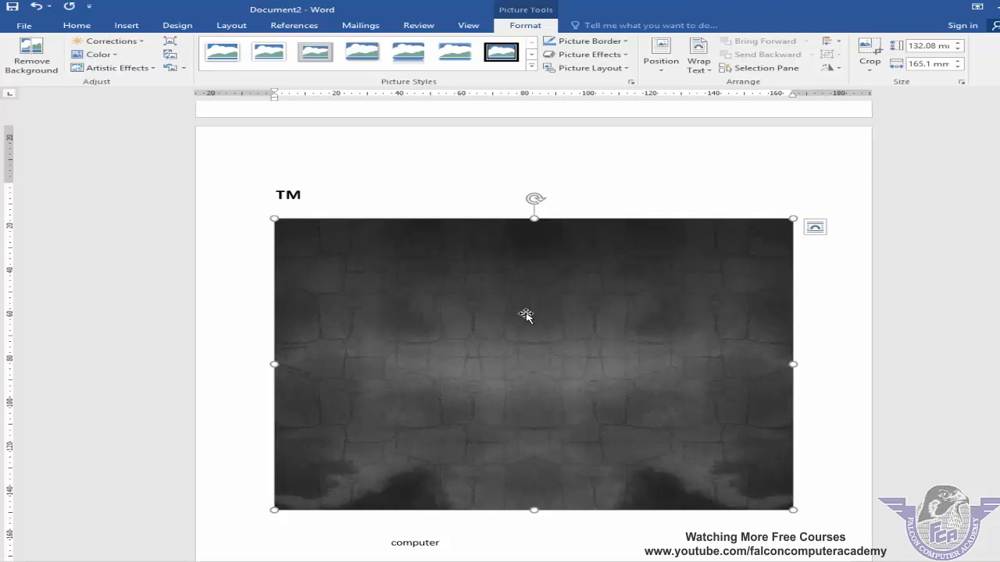
{"action": "key", "text": "ctrl+z"}
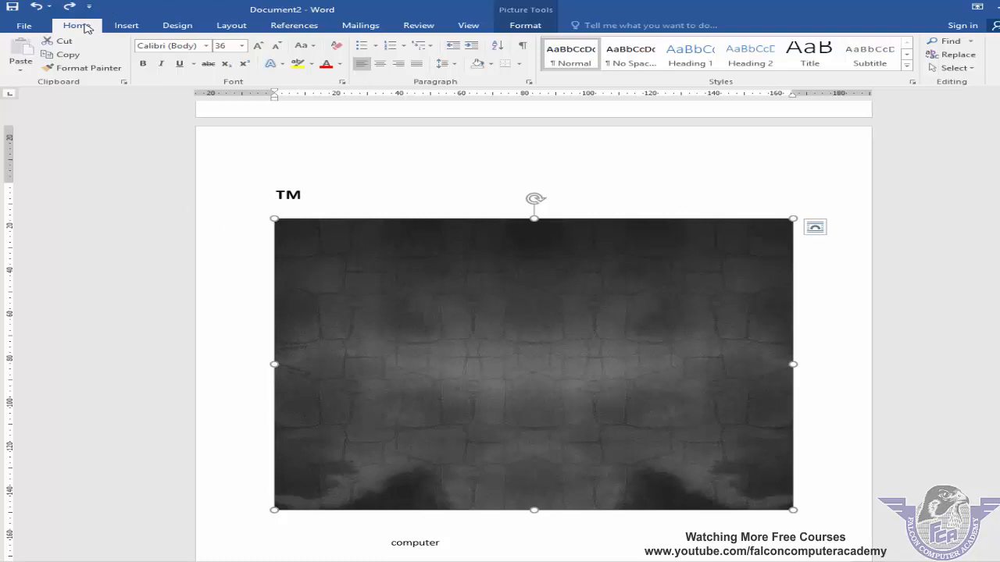
{"action": "left_click", "coordinate": [122, 29]}
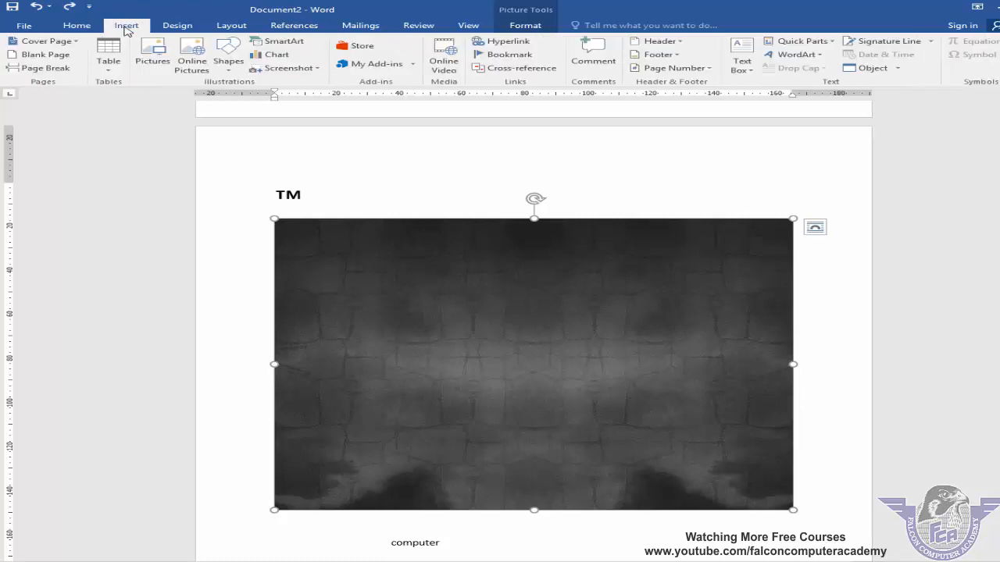
{"action": "left_click", "coordinate": [178, 29]}
{"action": "left_click", "coordinate": [76, 27]}
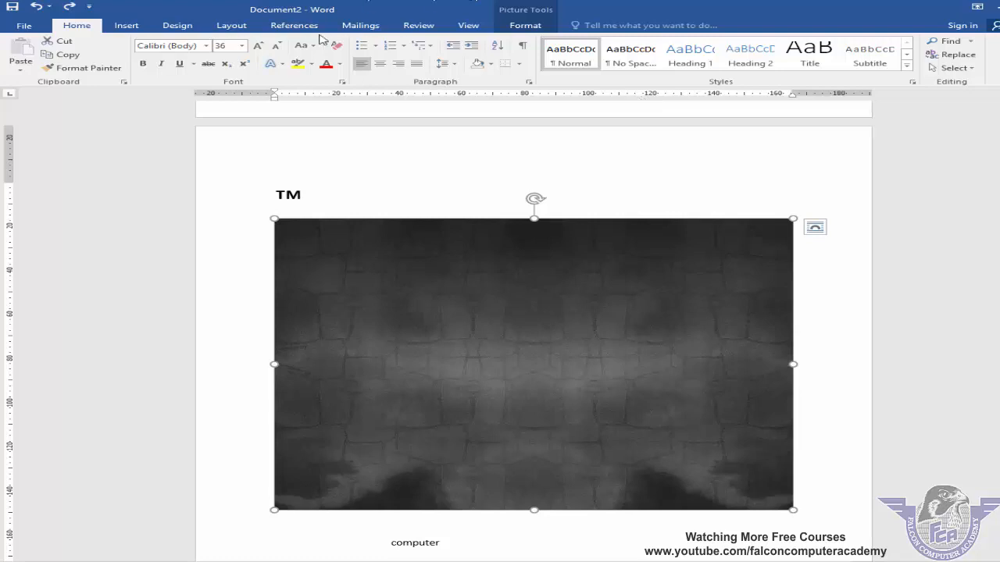
Step: Open the ribbon customization page of the Word options
{"action": "left_click", "coordinate": [285, 159]}
{"action": "left_click", "coordinate": [24, 25]}
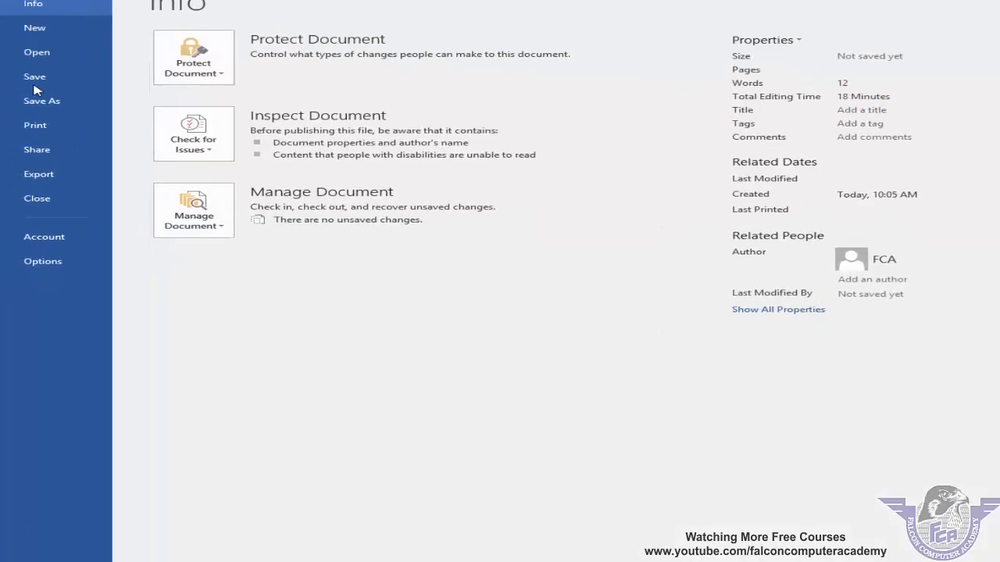
{"action": "left_click", "coordinate": [99, 157]}
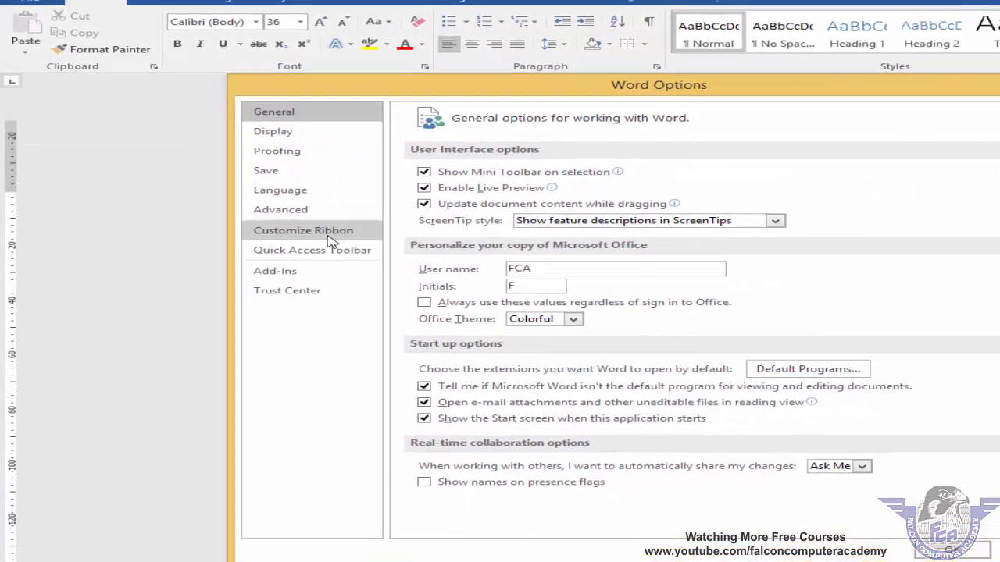
{"action": "left_click", "coordinate": [305, 214]}
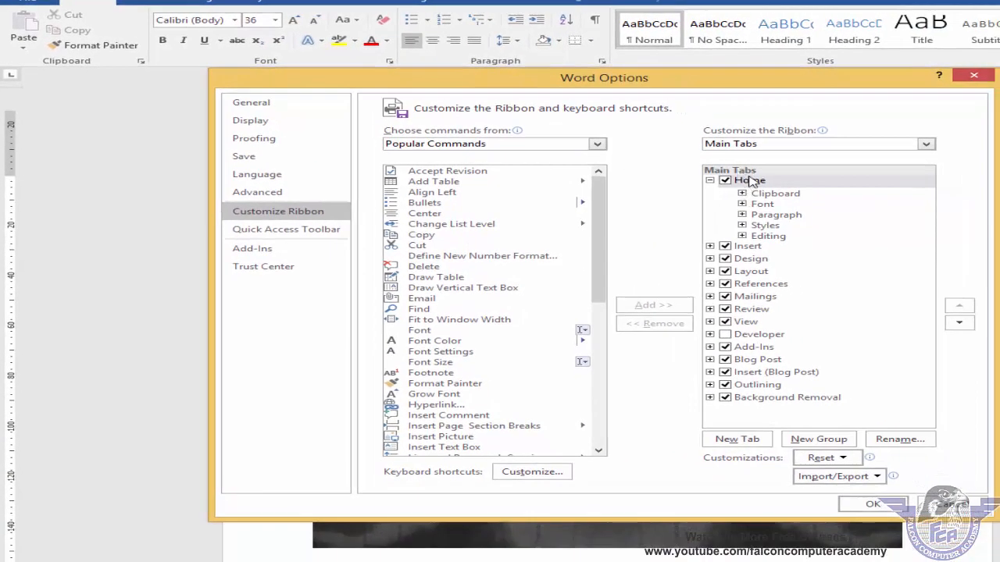
Step: Create a new custom ribbon tab directly after Home and name it Falcon
{"action": "left_click", "coordinate": [749, 183]}
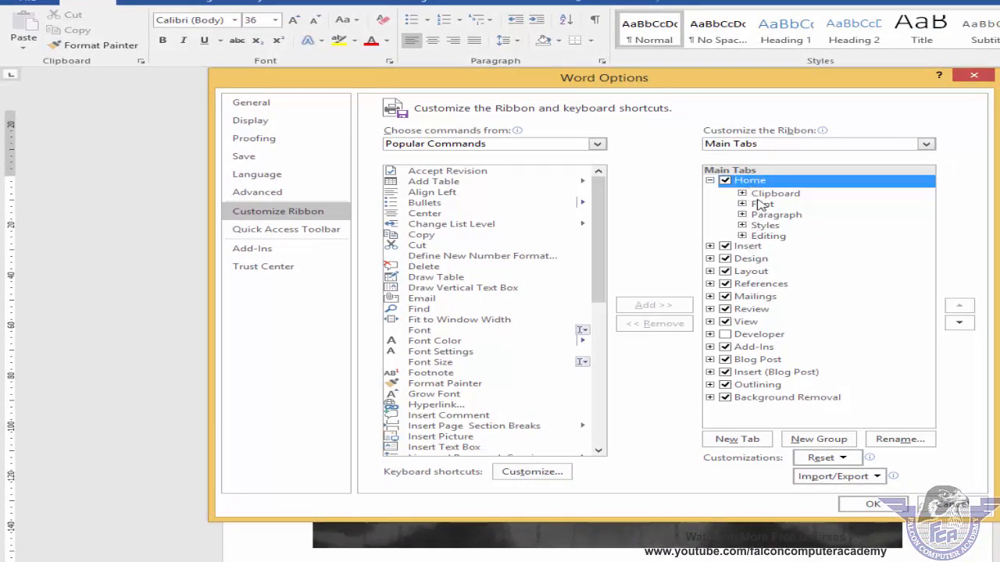
{"action": "left_click", "coordinate": [754, 440]}
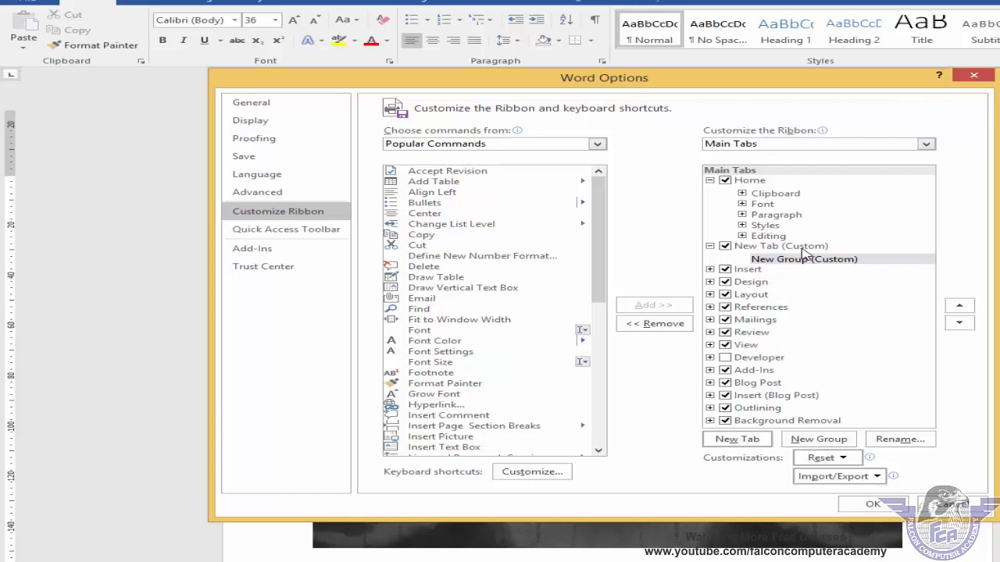
{"action": "left_click", "coordinate": [775, 249]}
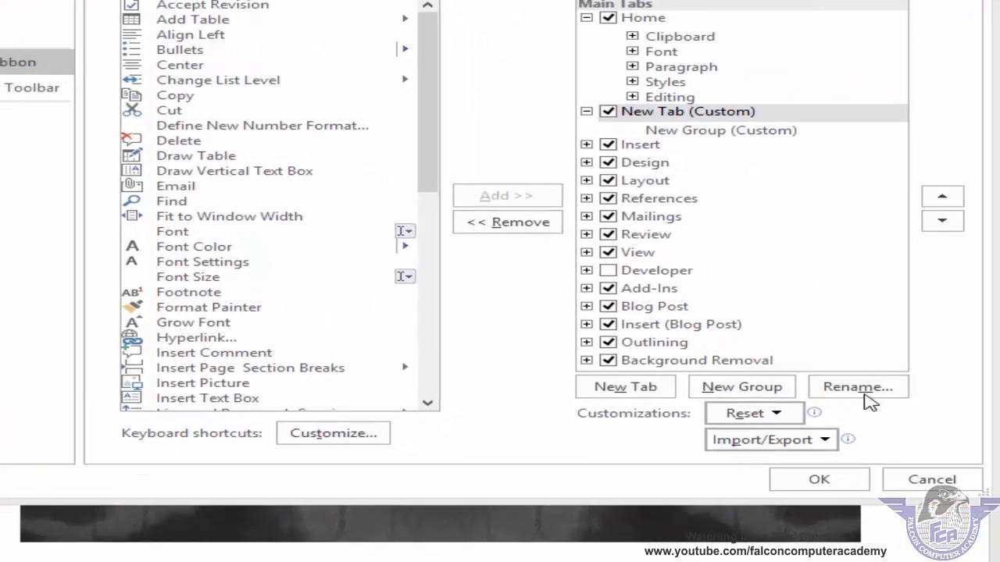
{"action": "left_click", "coordinate": [895, 426]}
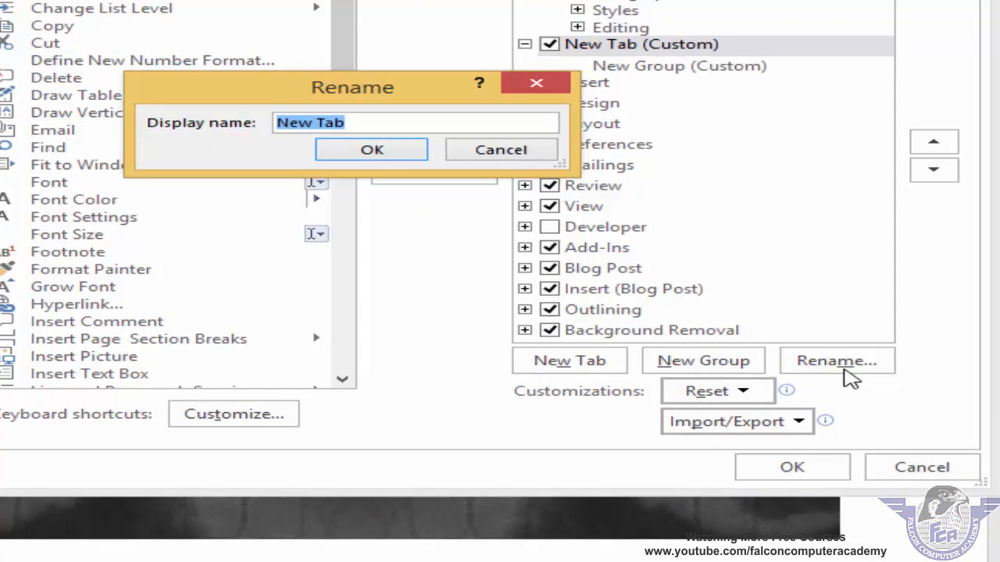
{"action": "type", "text": "Falcon"}
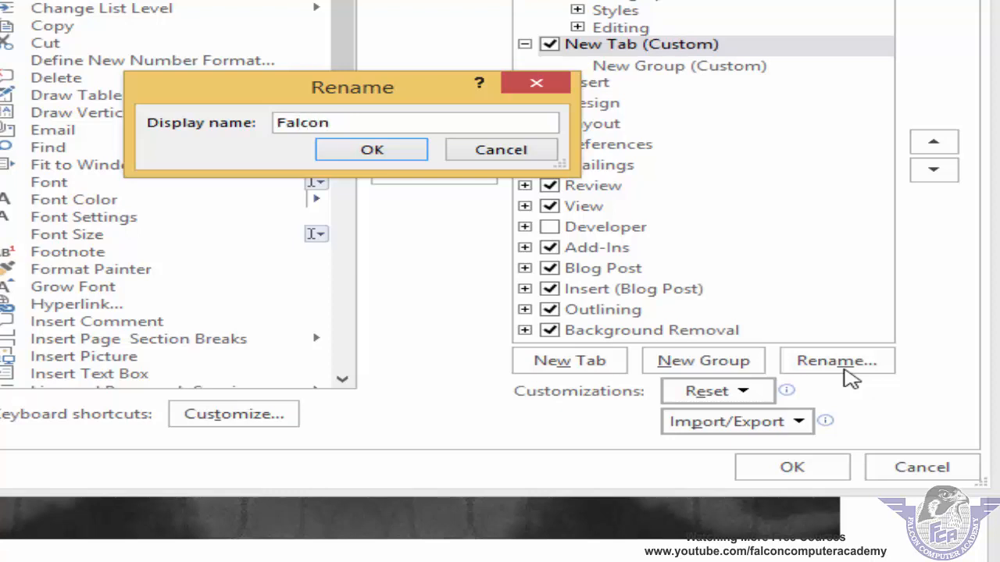
{"action": "left_click", "coordinate": [348, 152]}
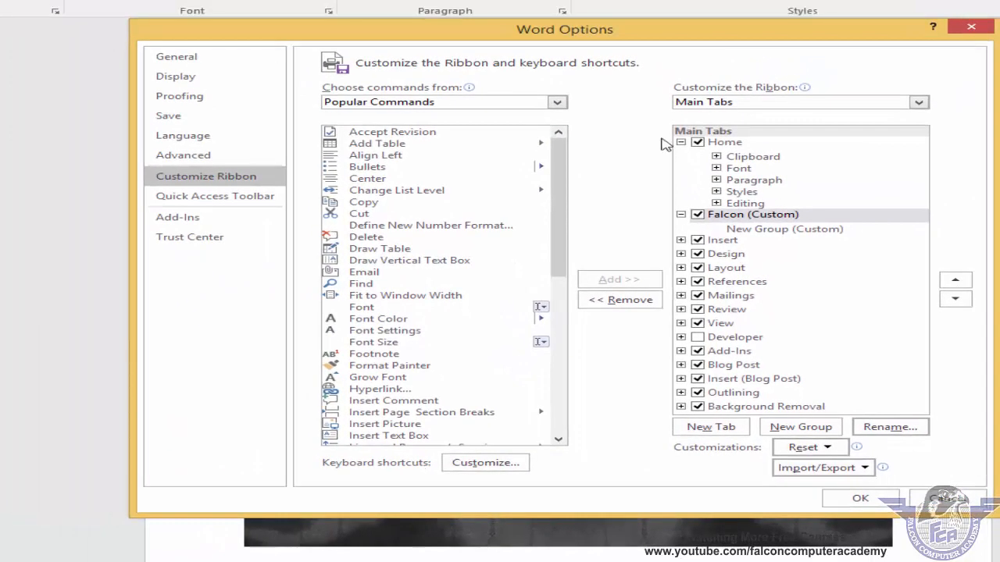
Step: Rename the new group inside the Falcon tab as "Important Command"
{"action": "left_click", "coordinate": [785, 229]}
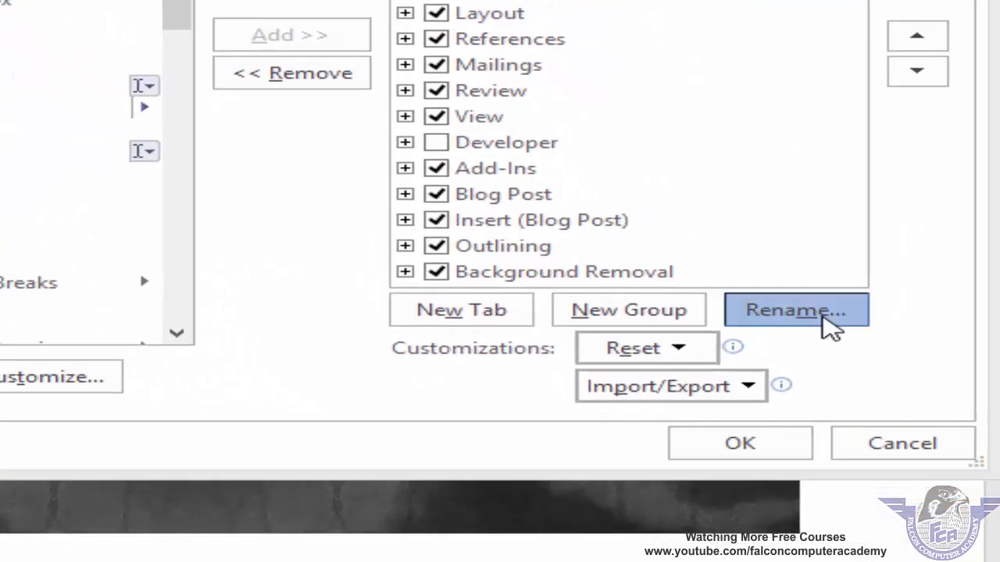
{"action": "left_click", "coordinate": [868, 392]}
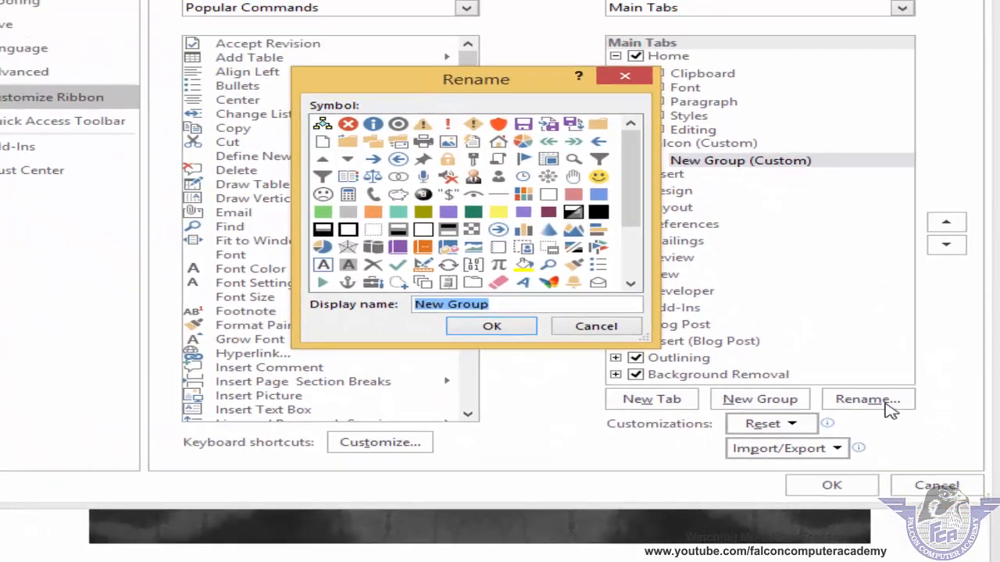
{"action": "type", "text": "Important "}
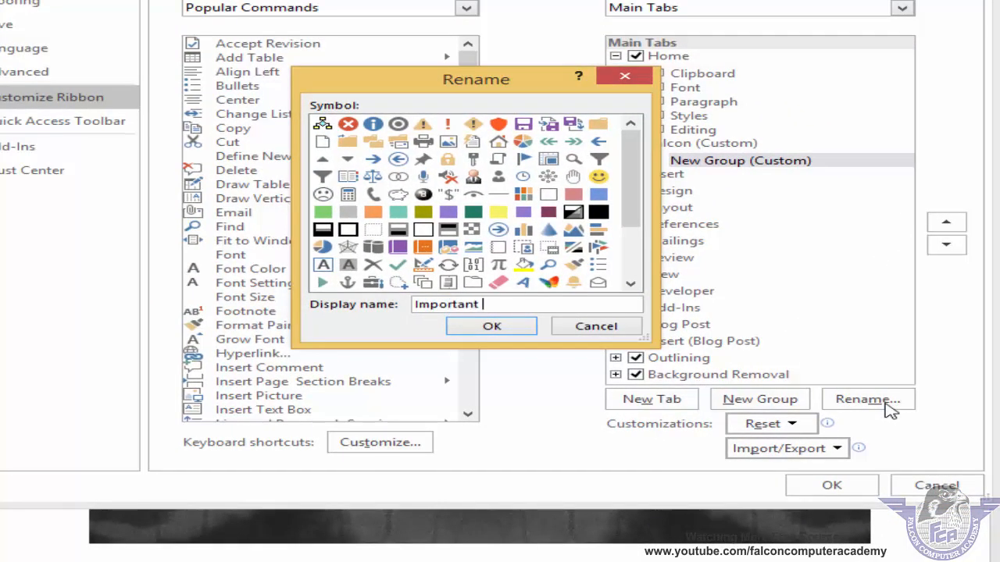
{"action": "type", "text": "Command"}
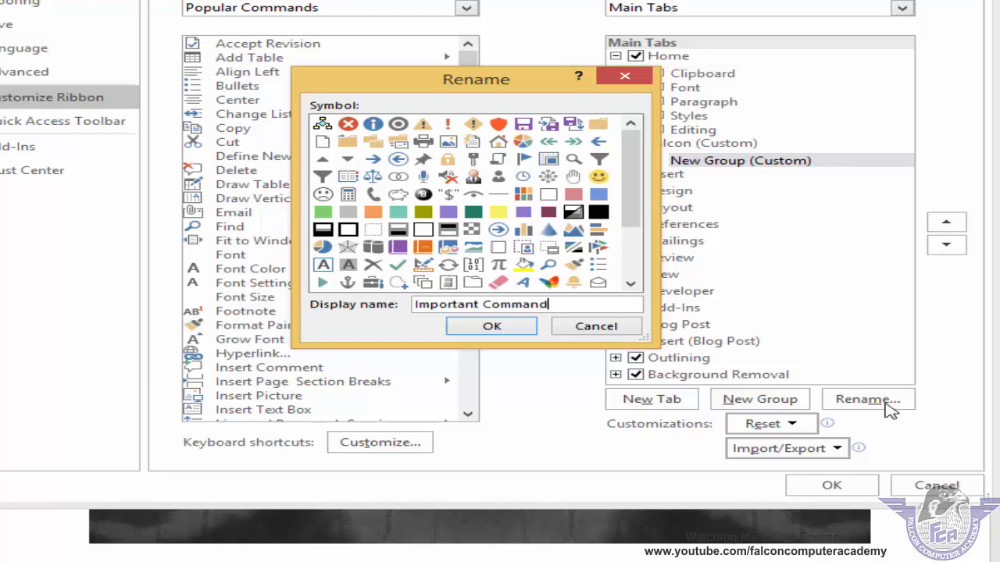
{"action": "left_click", "coordinate": [491, 327]}
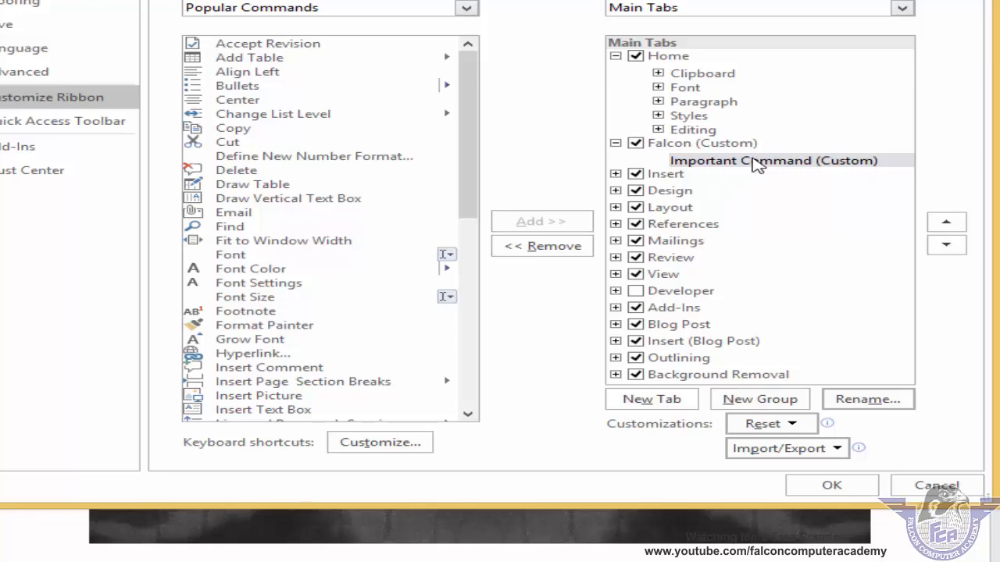
Step: Choose from All Commands and add Page Borders and Page Color to the Important Command group
{"action": "left_click", "coordinate": [467, 7]}
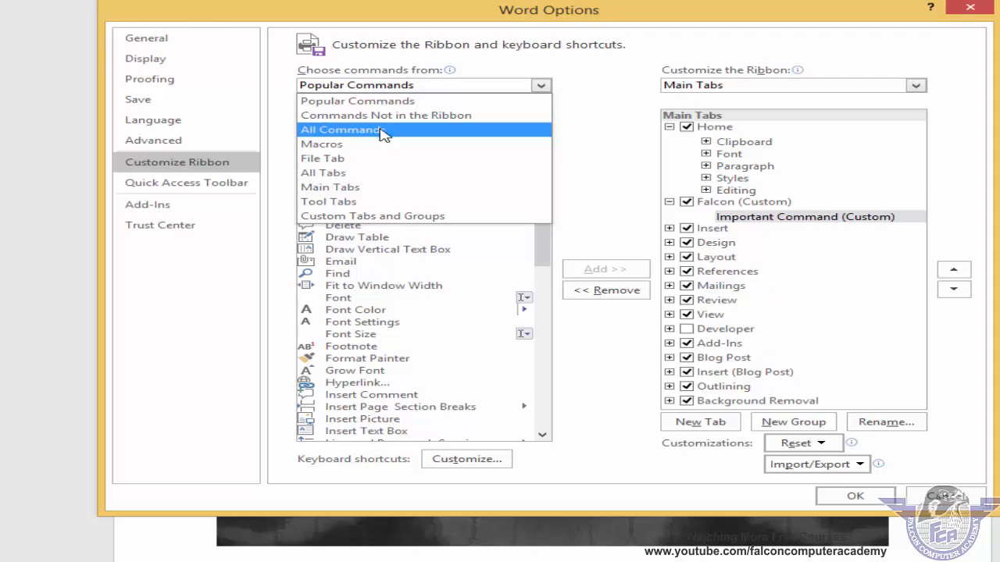
{"action": "left_click", "coordinate": [310, 78]}
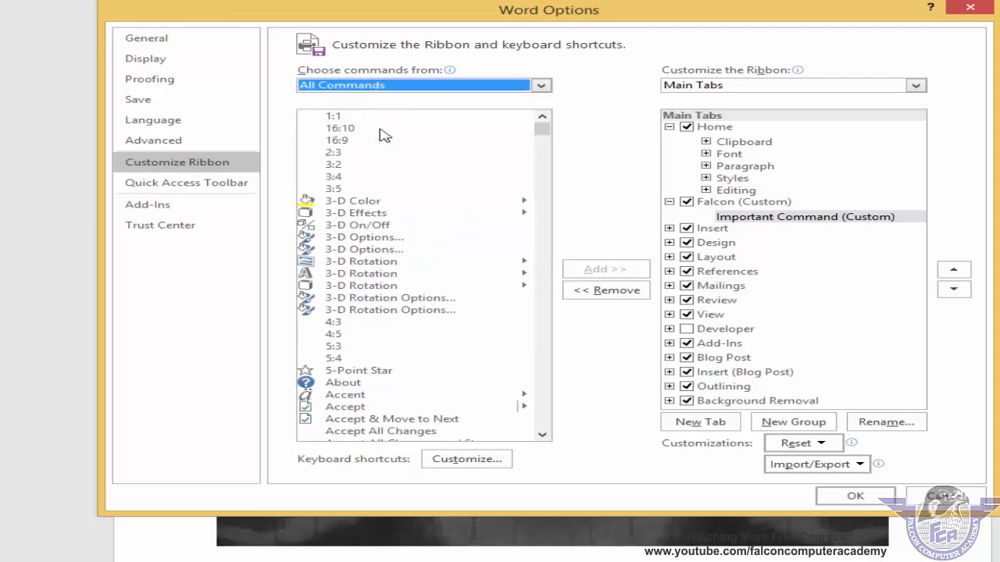
{"action": "left_click_drag", "start_coordinate": [542, 127], "coordinate": [568, 313]}
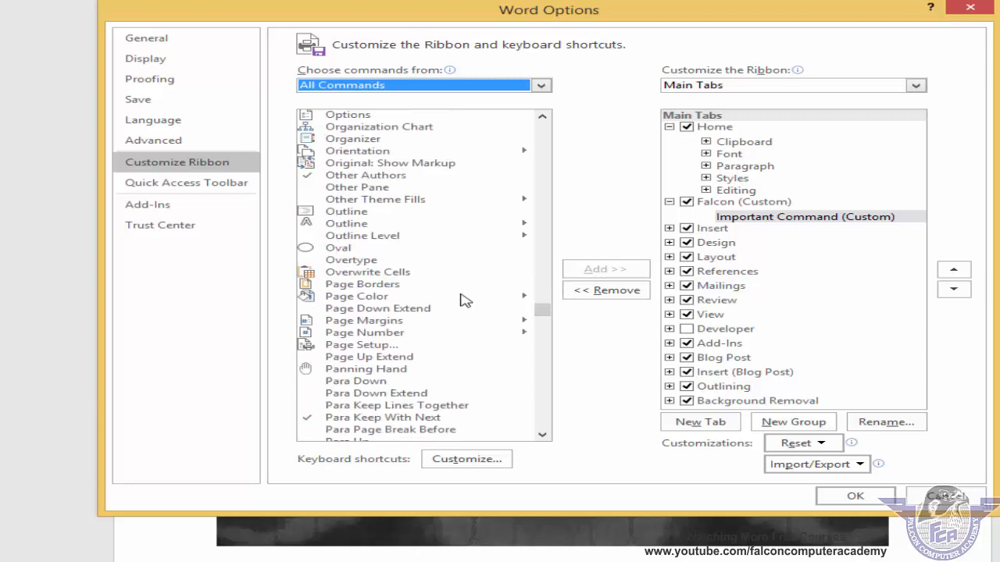
{"action": "left_click", "coordinate": [367, 286]}
{"action": "left_click", "coordinate": [617, 270]}
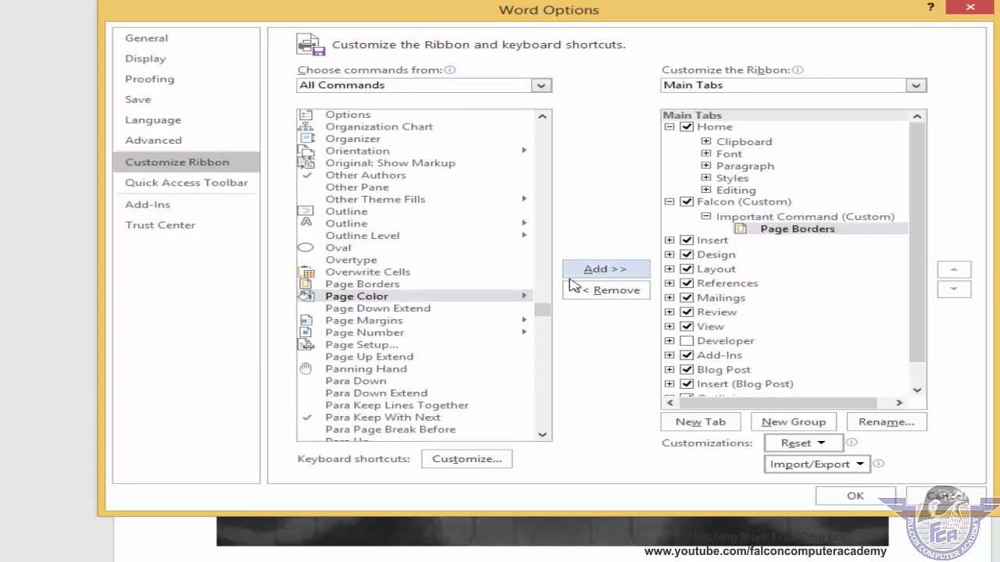
{"action": "left_click", "coordinate": [410, 300]}
{"action": "left_click", "coordinate": [594, 269]}
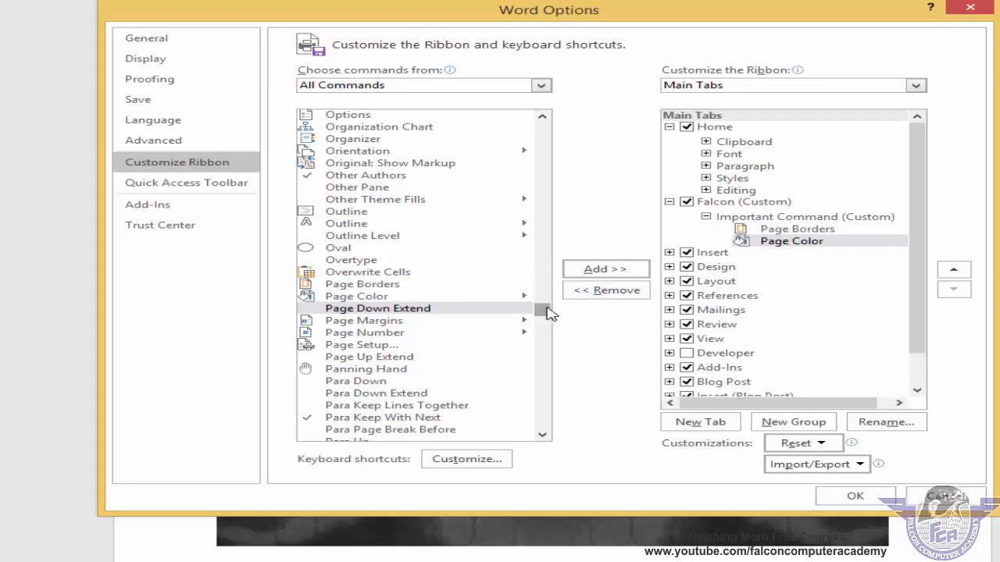
Step: Find the Security command in the full command list and add it to the Important Command group
{"action": "left_click_drag", "start_coordinate": [542, 309], "coordinate": [550, 334]}
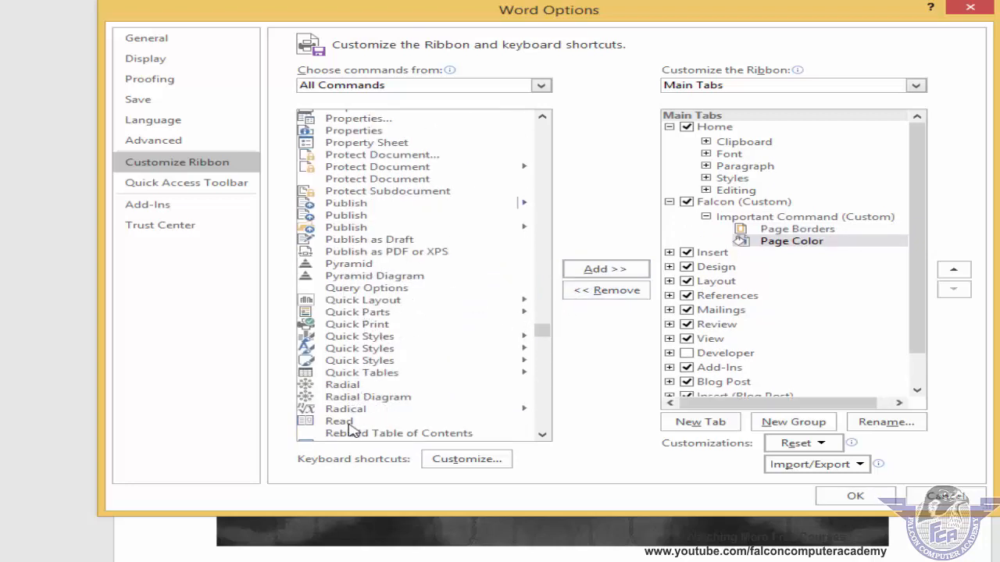
{"action": "left_click", "coordinate": [547, 345]}
{"action": "left_click", "coordinate": [546, 365]}
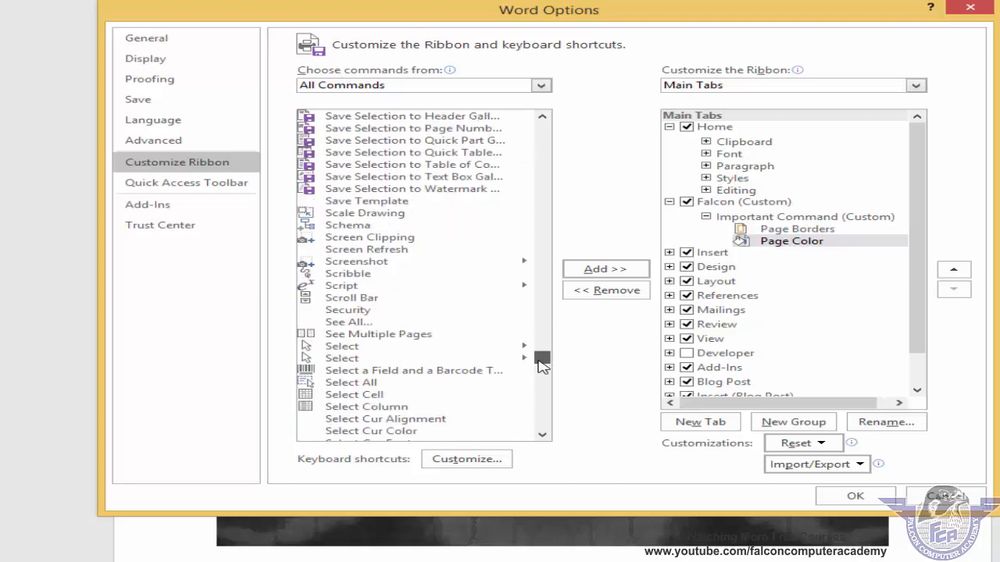
{"action": "left_click", "coordinate": [348, 311]}
{"action": "left_click", "coordinate": [600, 270]}
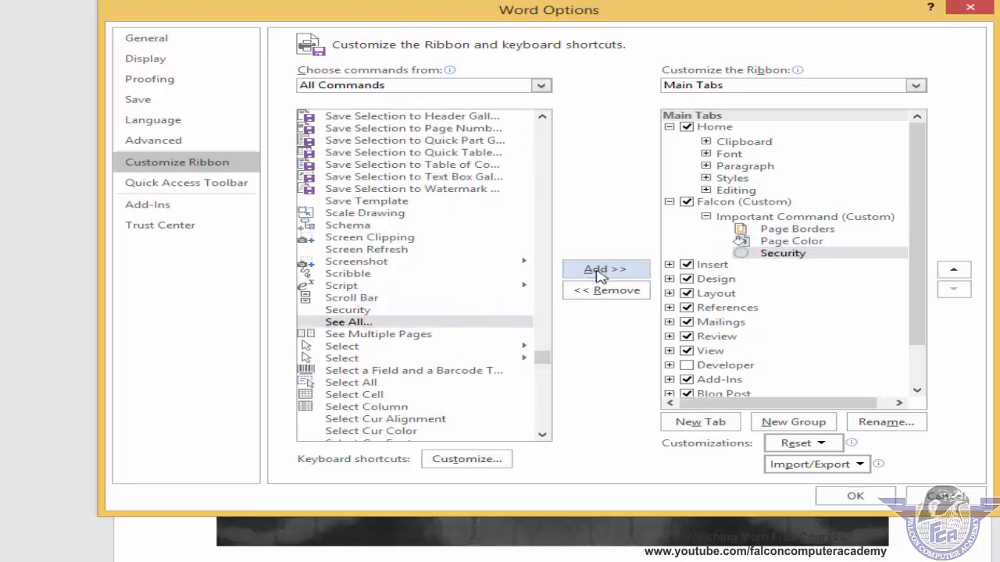
Step: Add Screenshot and Screen Clipping to the Important Command group and apply the ribbon customization
{"action": "left_click", "coordinate": [380, 266]}
{"action": "left_click", "coordinate": [603, 270]}
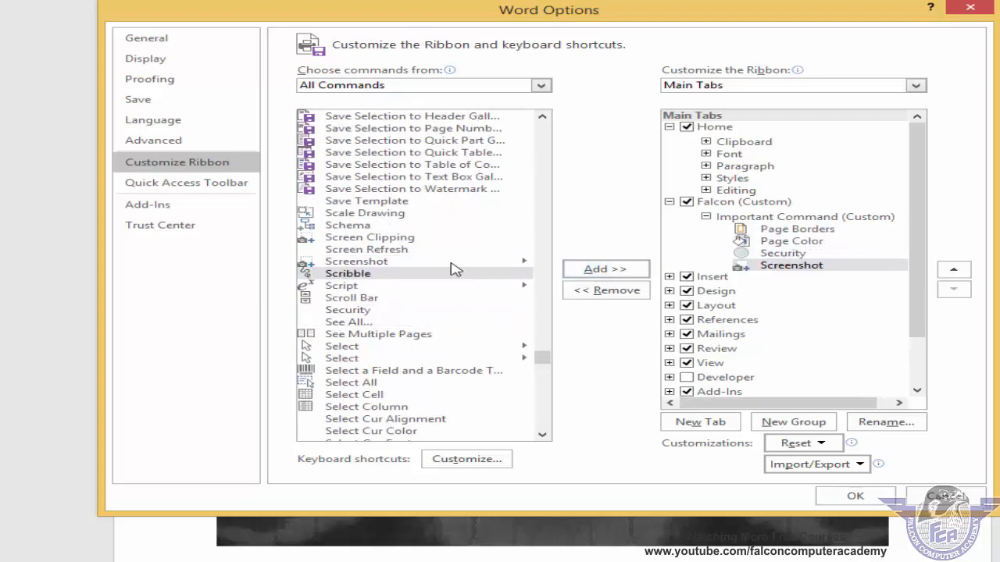
{"action": "left_click", "coordinate": [394, 239]}
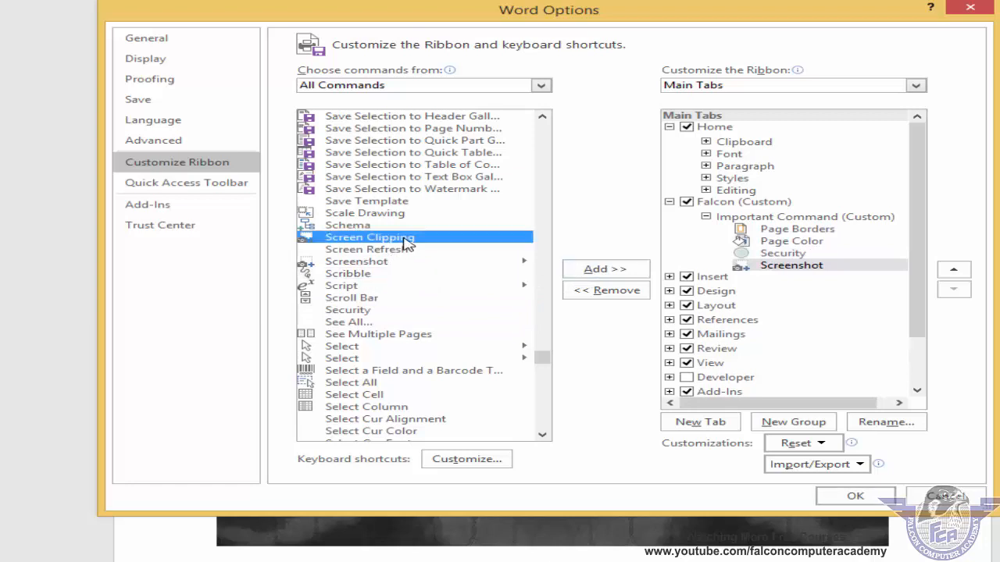
{"action": "left_click", "coordinate": [635, 273]}
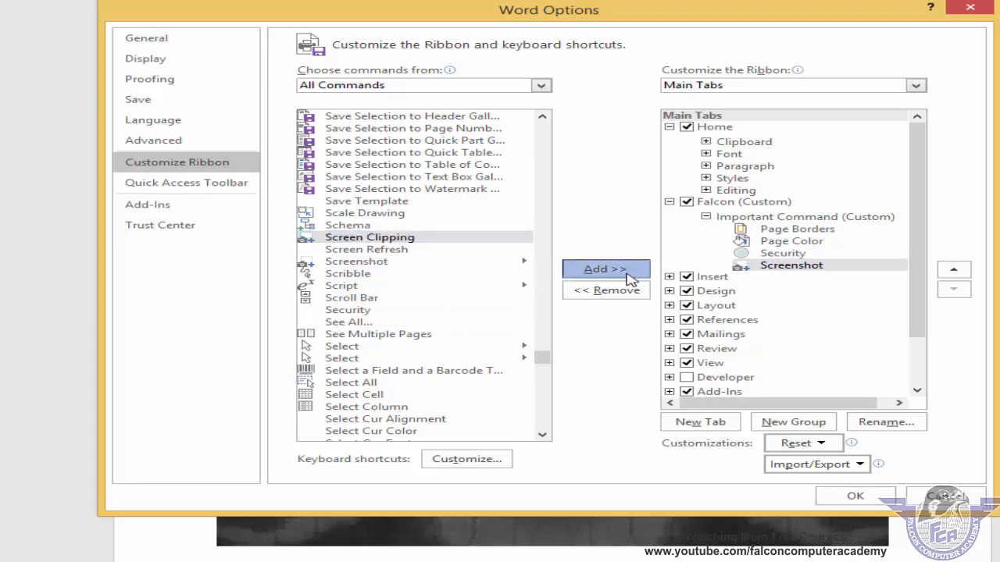
{"action": "left_click", "coordinate": [839, 494]}
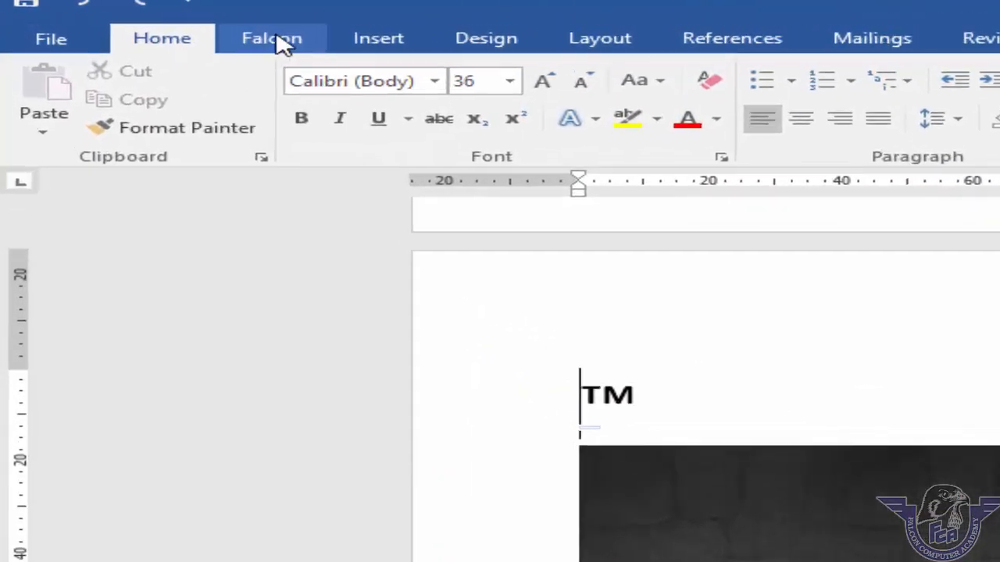
Step: Show the commands of the custom Falcon tab and open its Screenshot gallery of available windows
{"action": "left_click", "coordinate": [283, 45]}
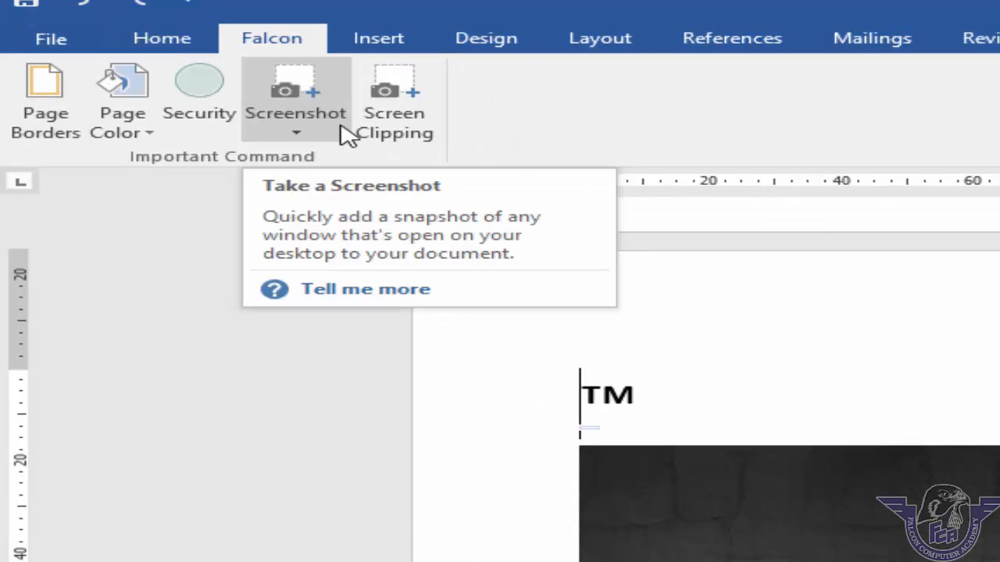
{"action": "left_click", "coordinate": [307, 145]}
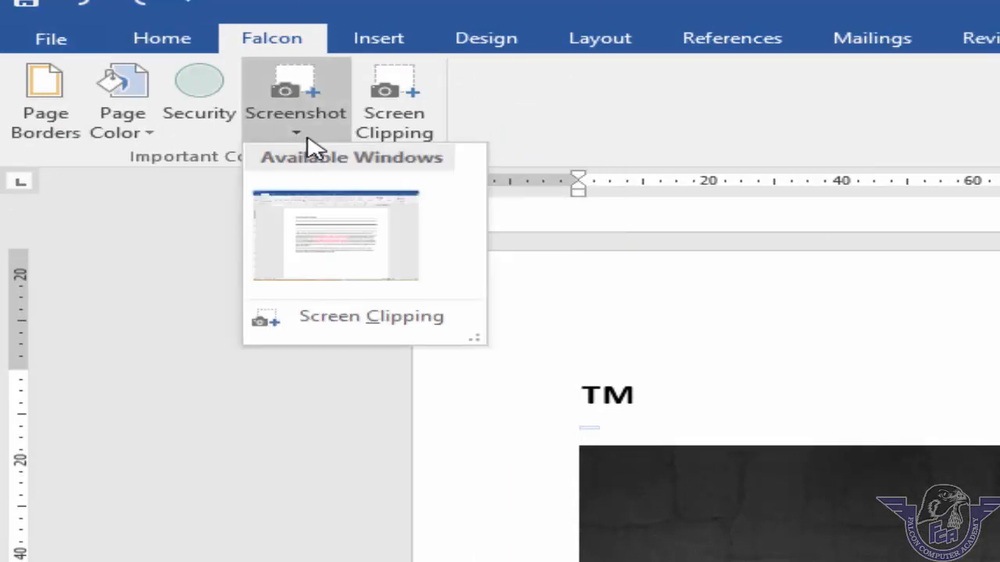